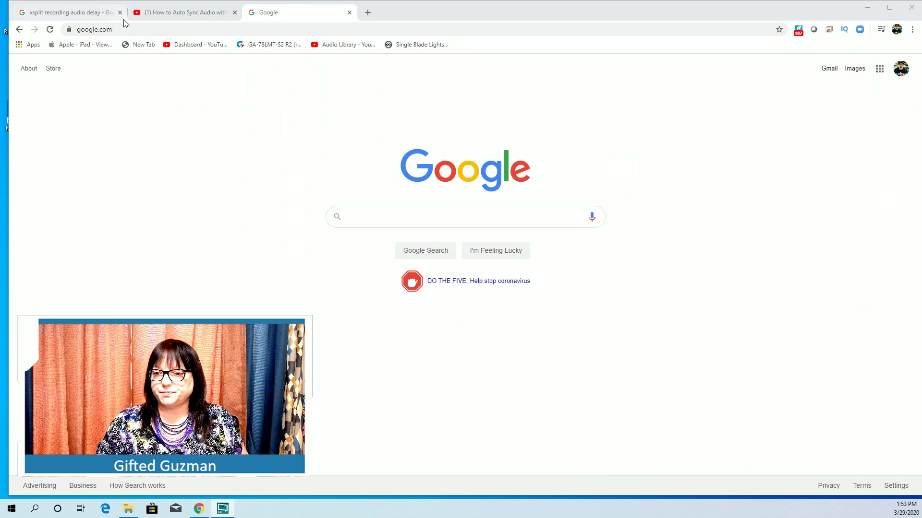
Search Google for 'storyboard that' and open the Storyboard That website.
left_click(120, 27)
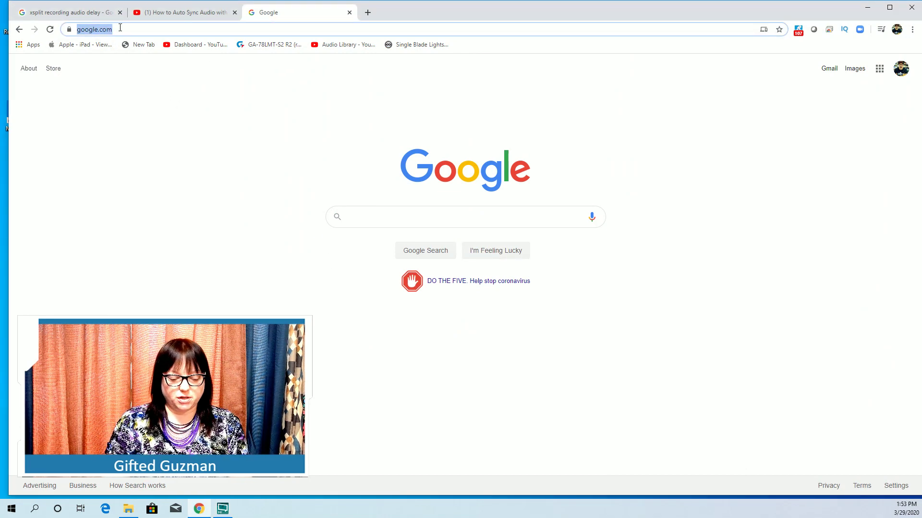
type("storyboard ")
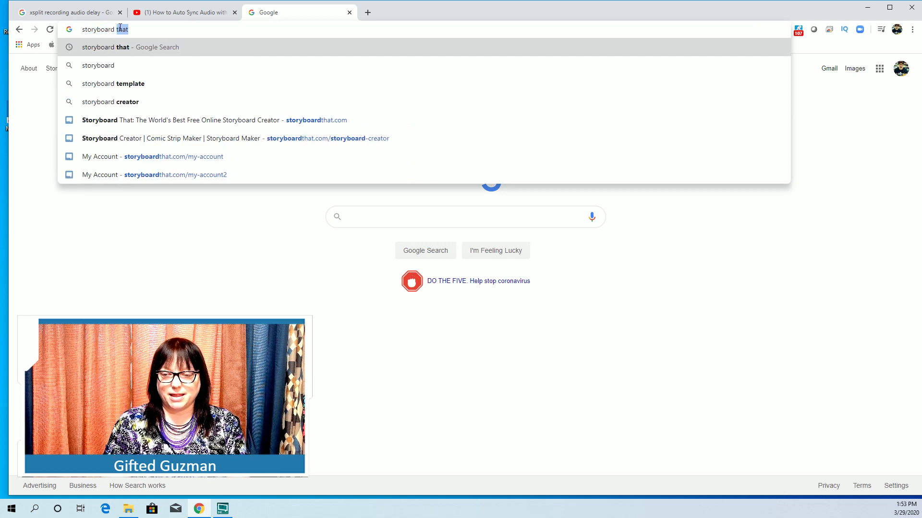
type("that")
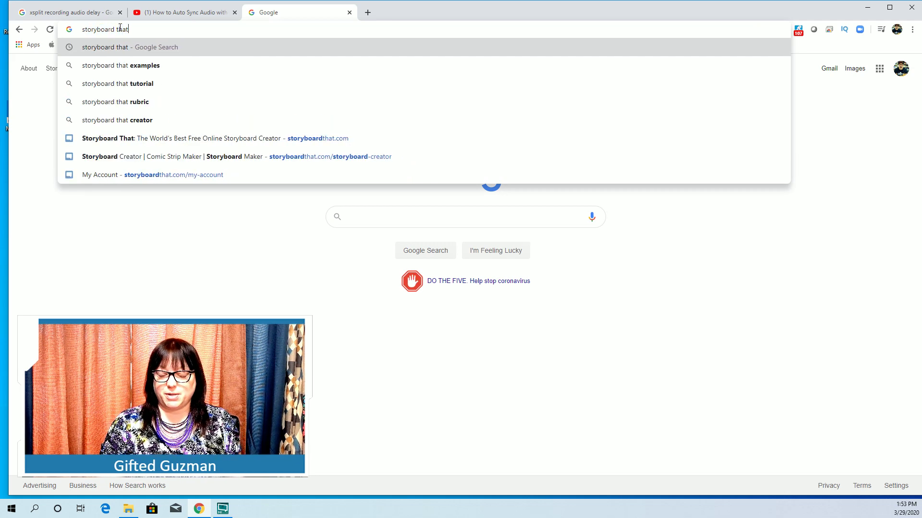
key("Return")
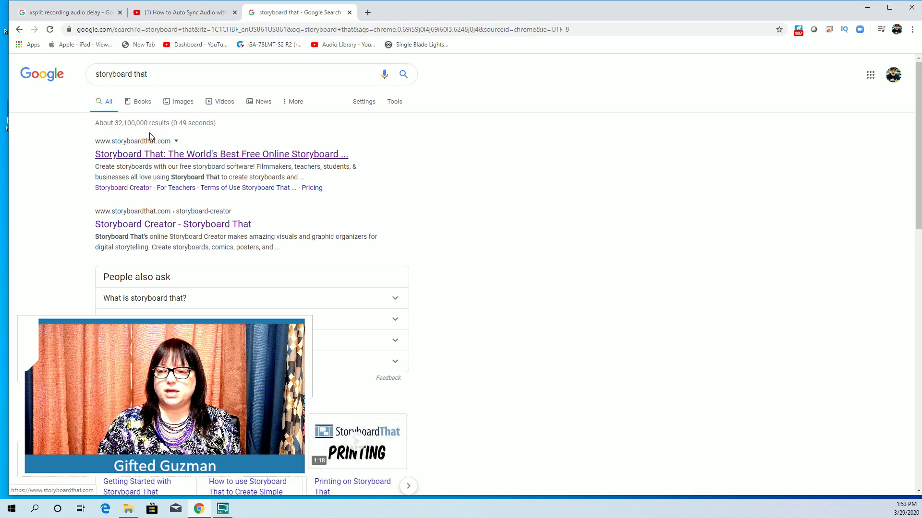
left_click(159, 159)
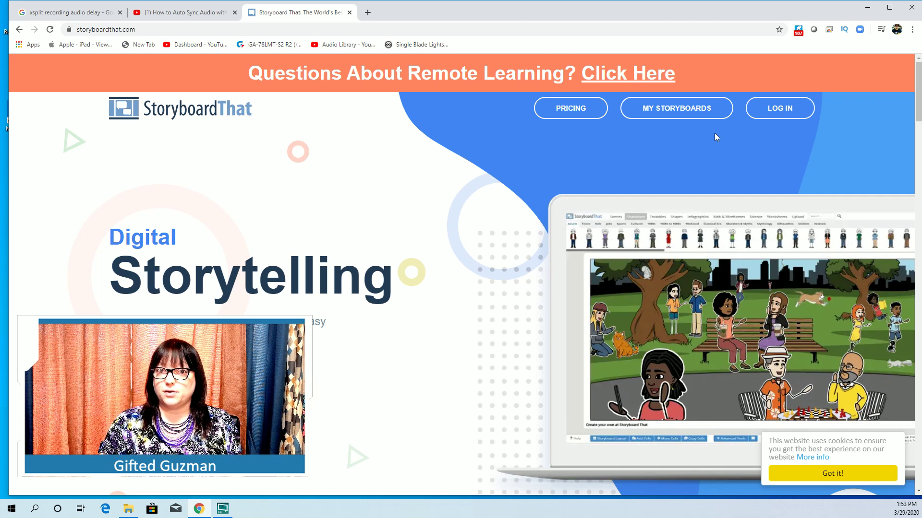
left_click(790, 114)
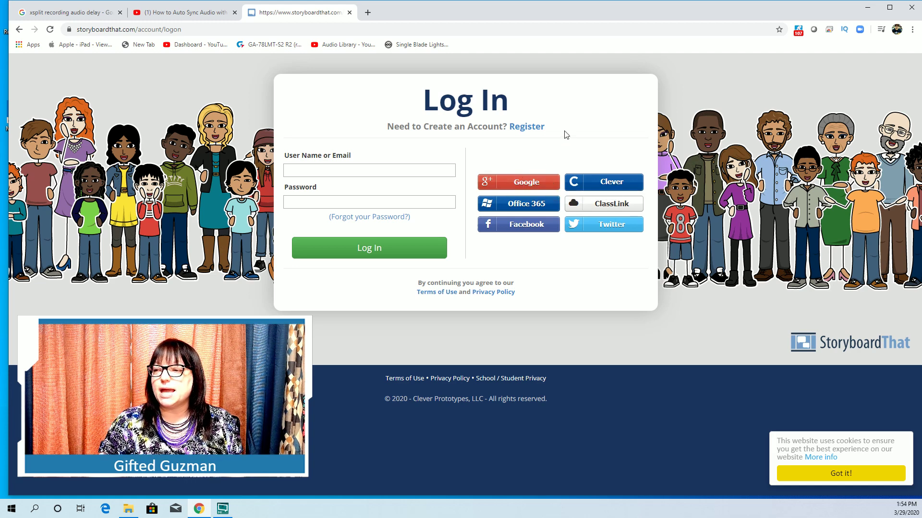
left_click(537, 131)
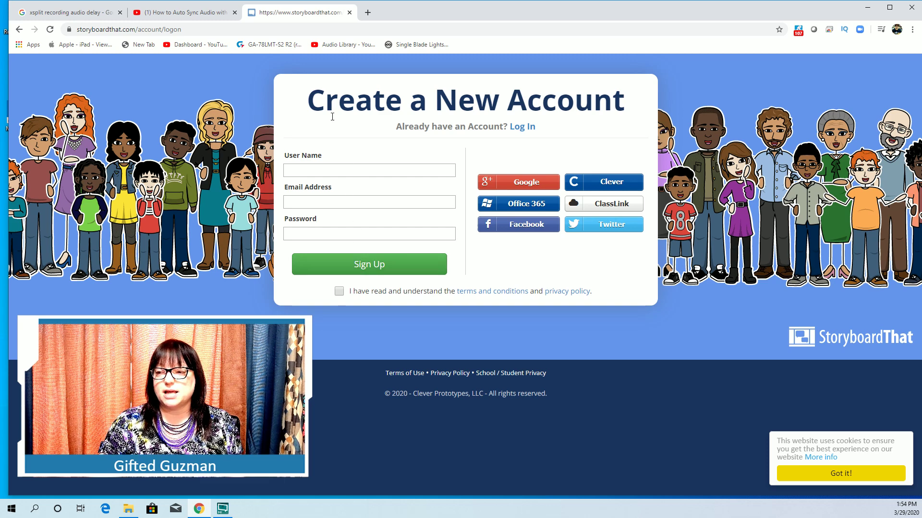
Log in to Storyboard That with the account user name and password.
left_click(522, 126)
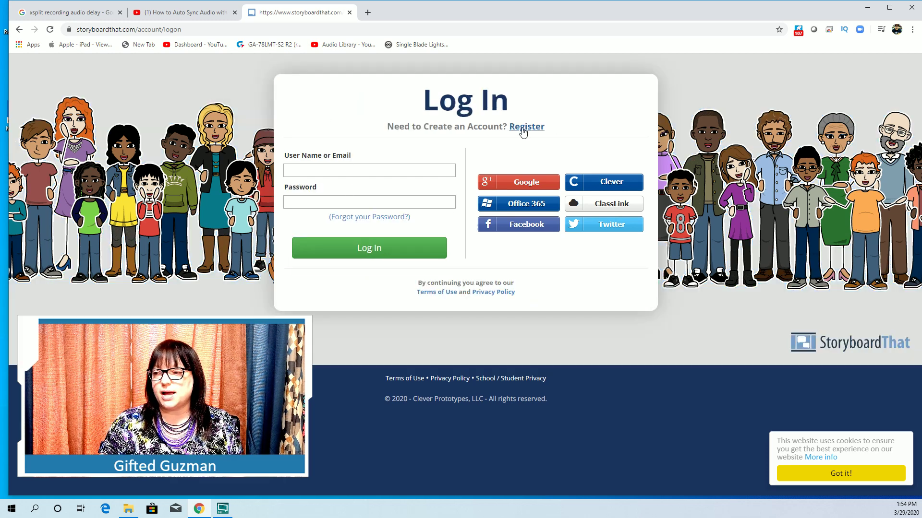
left_click(347, 174)
type("colleen")
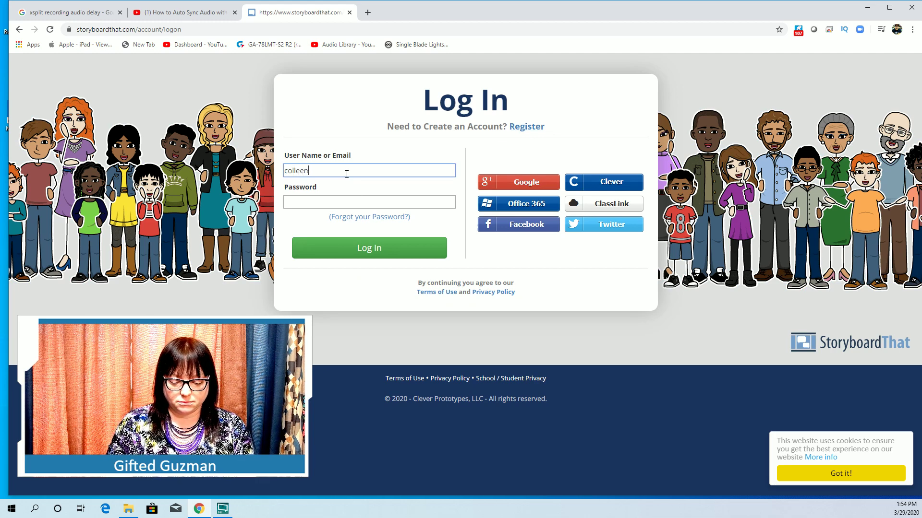
key("BackSpace")
key("BackSpace")
key("BackSpace")
key("BackSpace")
key("BackSpace")
type("GiftedG")
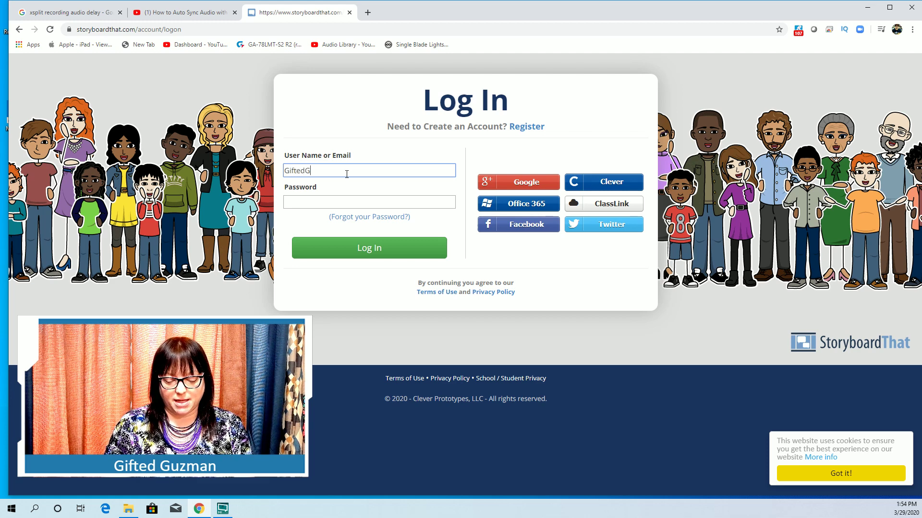
type("uzman")
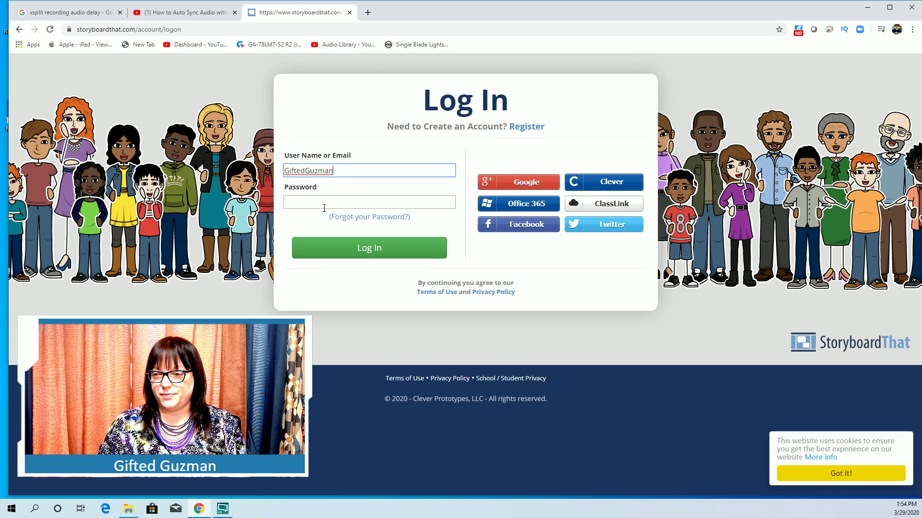
left_click(324, 204)
type("••••")
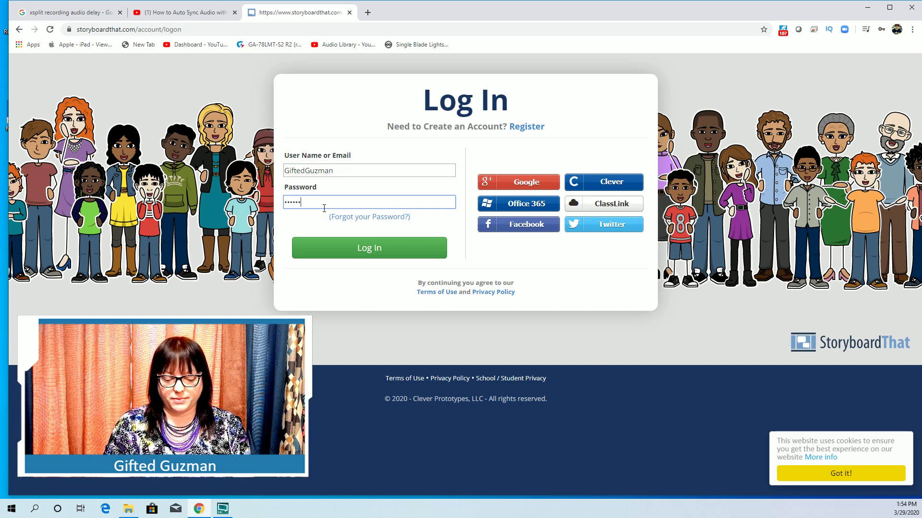
left_click(355, 250)
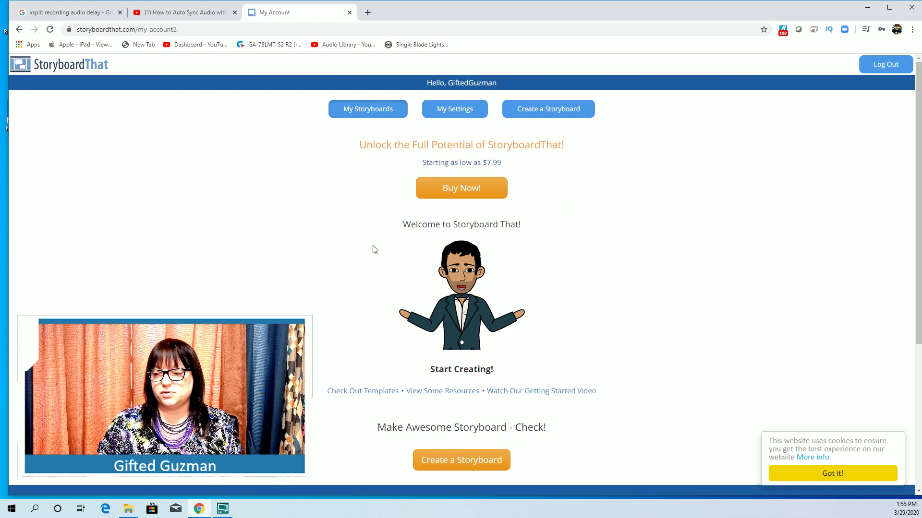
Create a storyboard, starting a fresh board instead of the autosave.
scroll(500, 259, "down", 1)
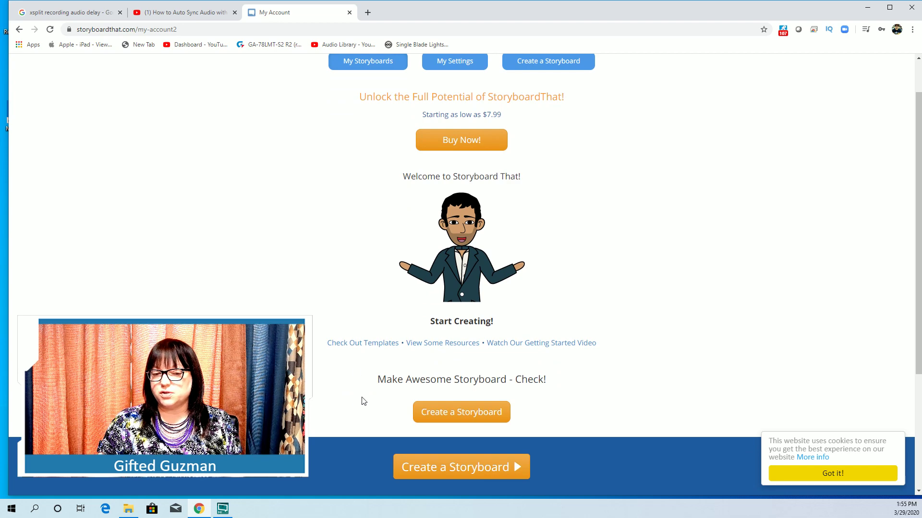
left_click(480, 420)
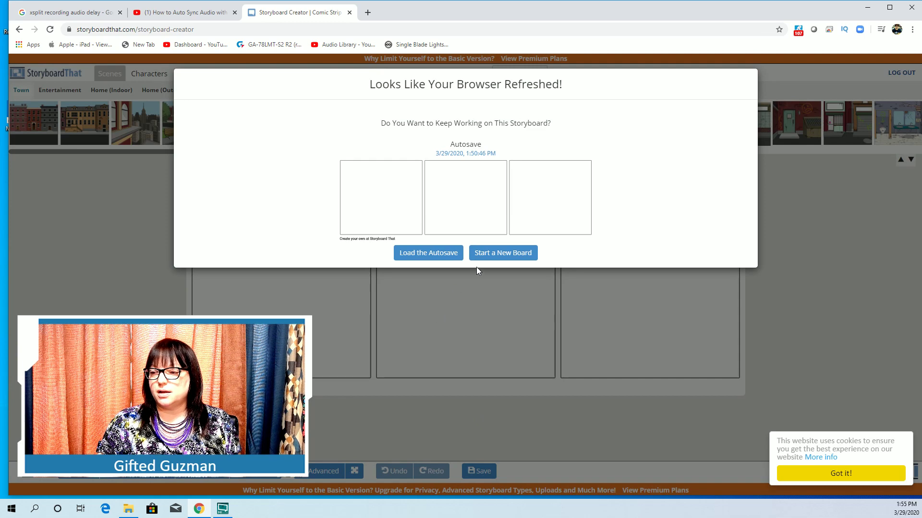
left_click(490, 255)
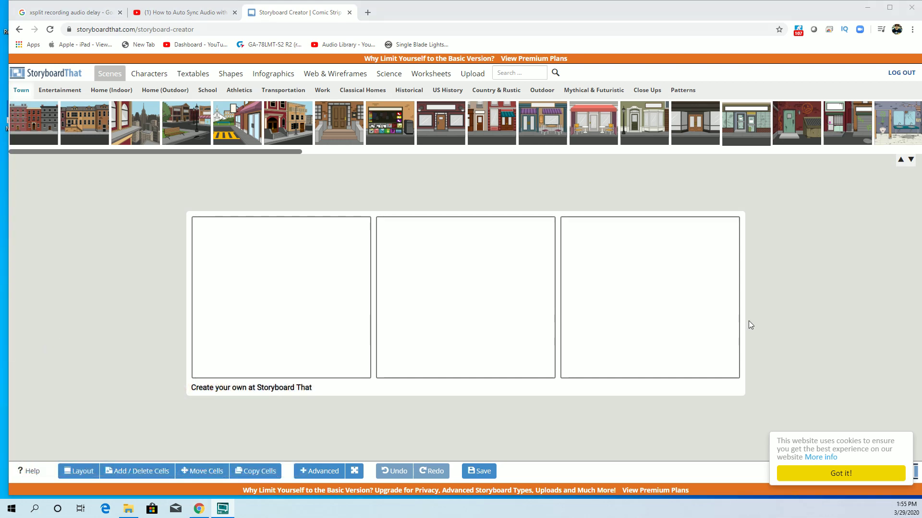
Dismiss the cookie notice and switch the storyboard to a 3 x 2 six-cell layout.
left_click(833, 474)
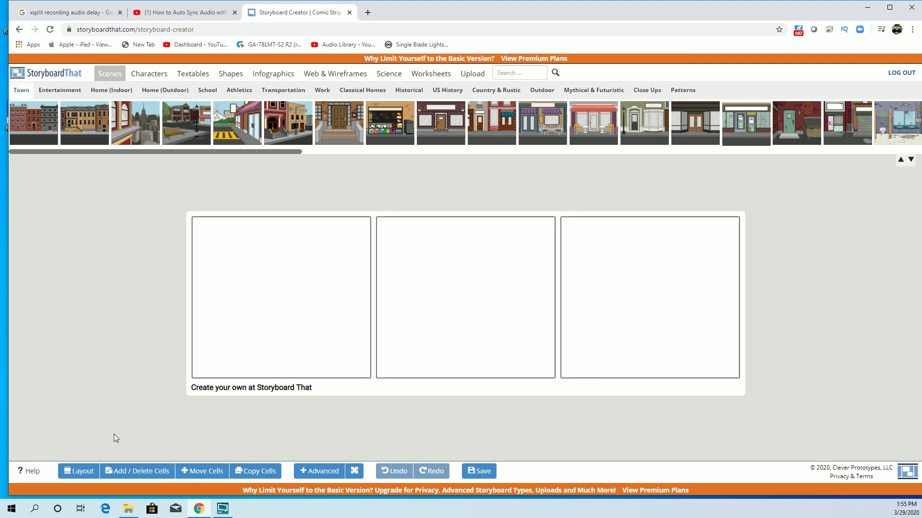
left_click(128, 475)
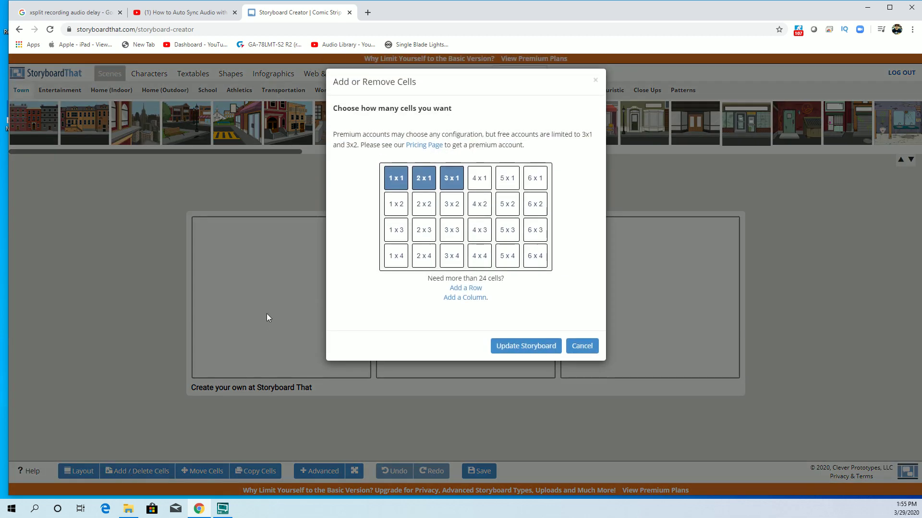
left_click(456, 212)
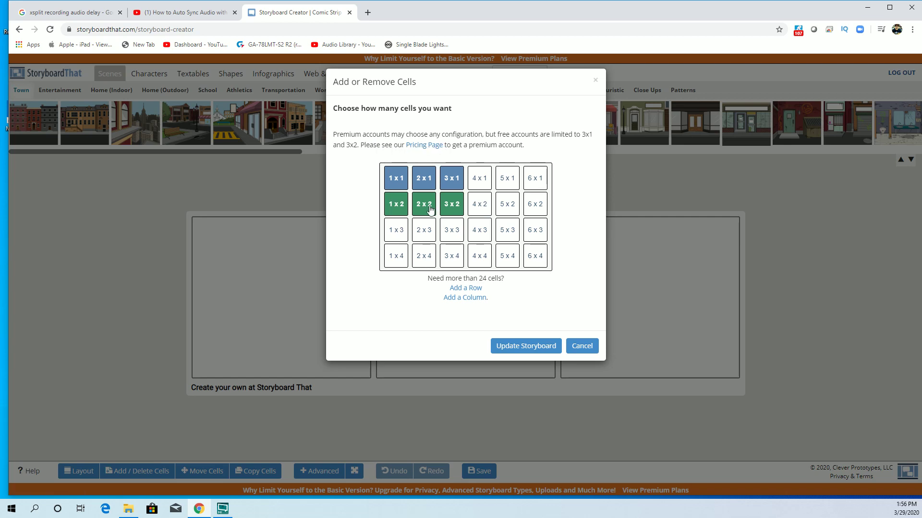
left_click(539, 350)
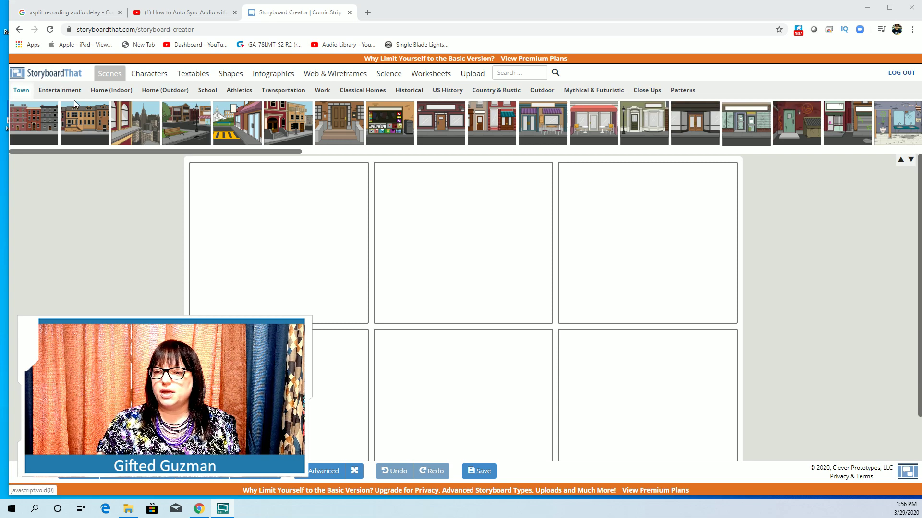
Browse the scene categories and show the Mythical & Futuristic backgrounds.
left_click(544, 93)
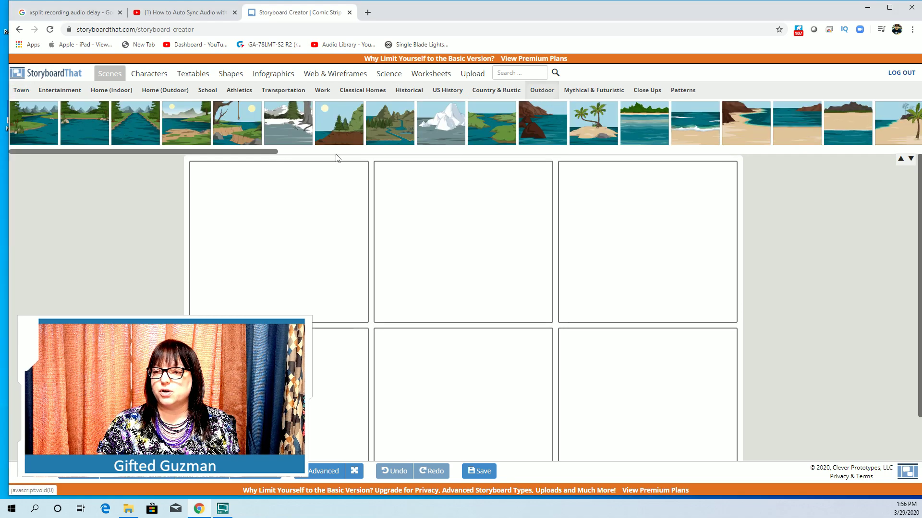
left_click_drag(258, 150, 639, 151)
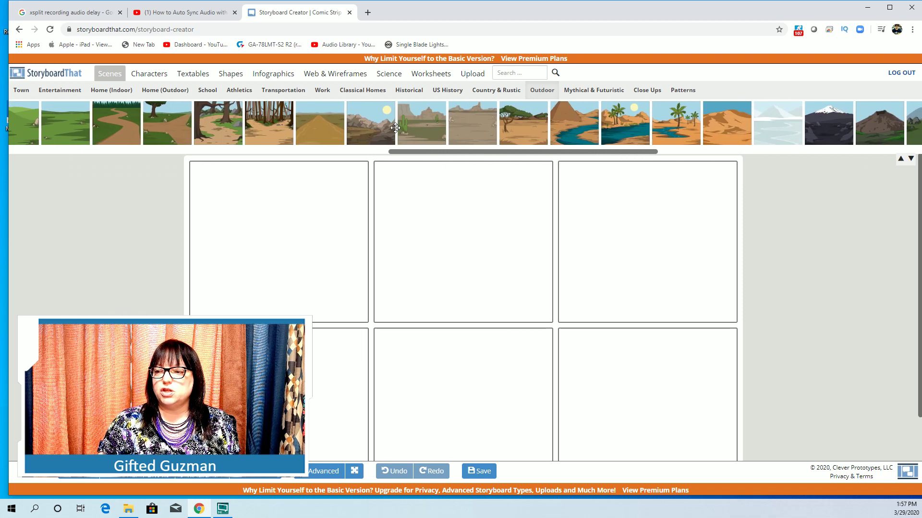
left_click_drag(490, 153, 569, 153)
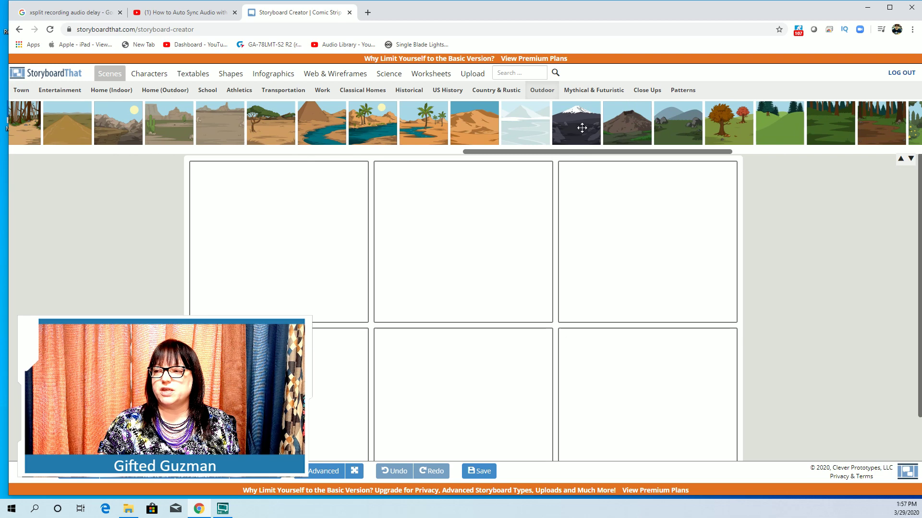
left_click_drag(588, 154, 98, 179)
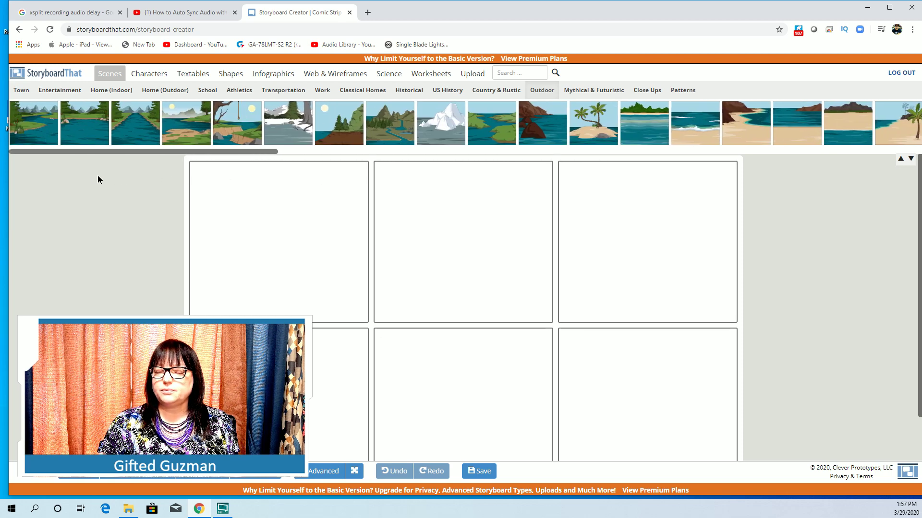
left_click(168, 96)
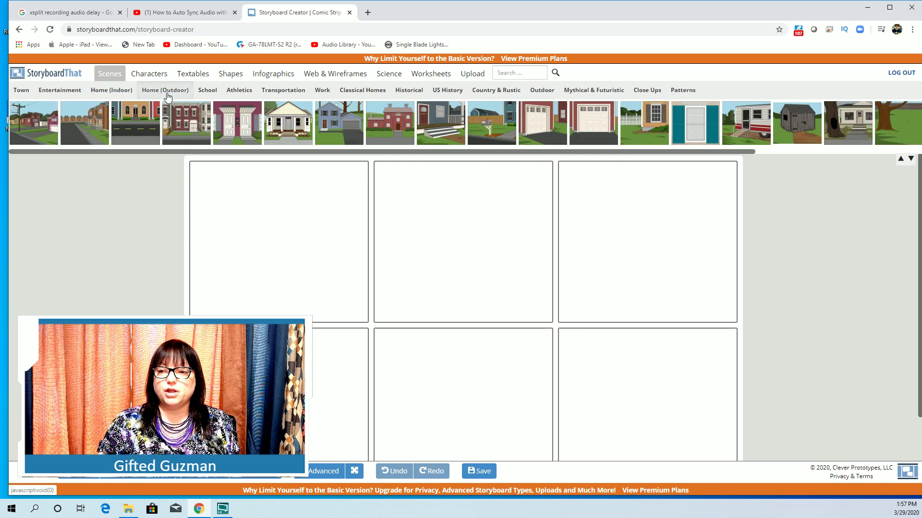
left_click(238, 96)
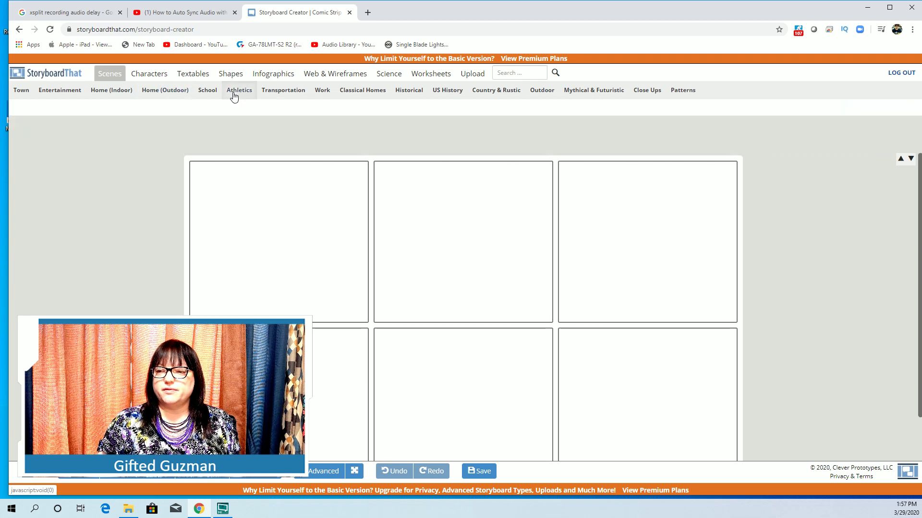
left_click(285, 92)
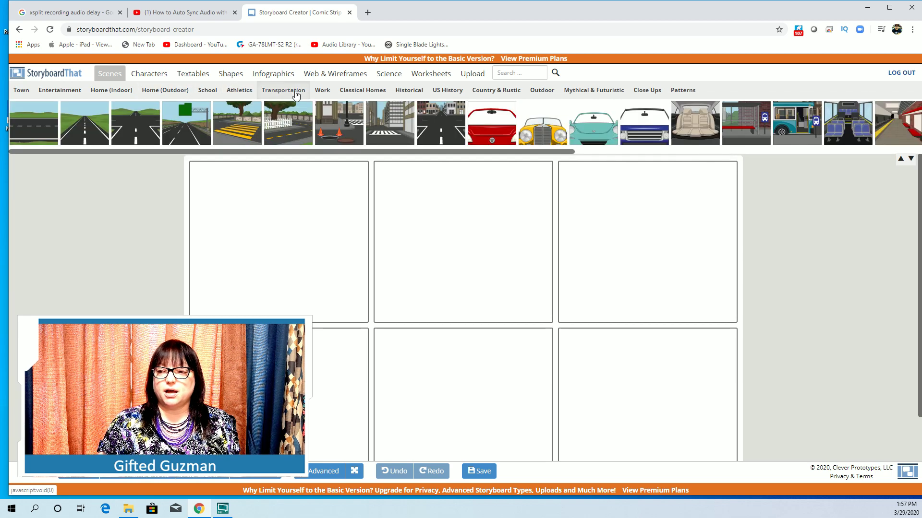
left_click(582, 96)
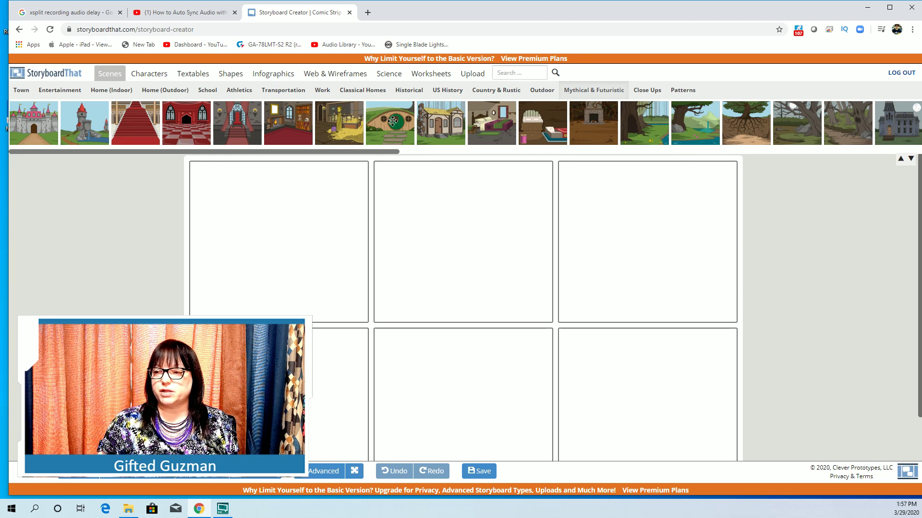
Place the hobbit-hole scene in the first cell and deselect it.
left_click_drag(393, 122, 255, 227)
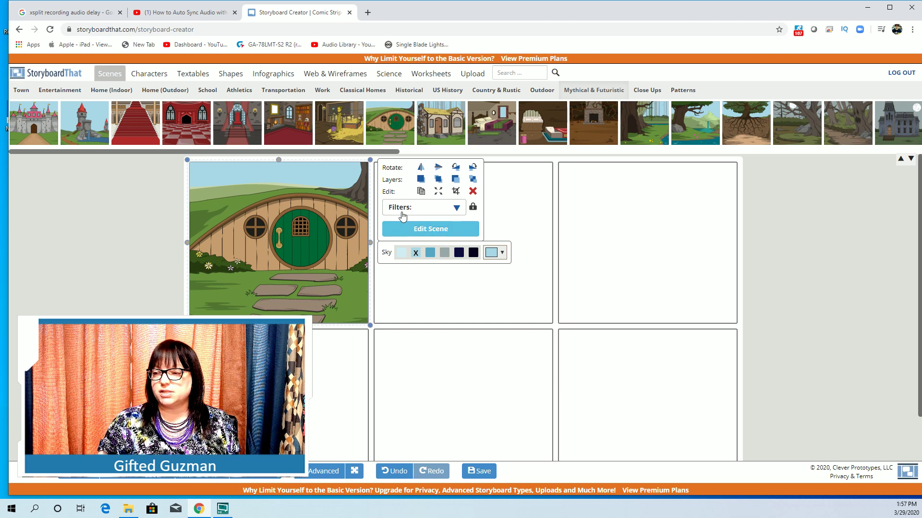
left_click(146, 235)
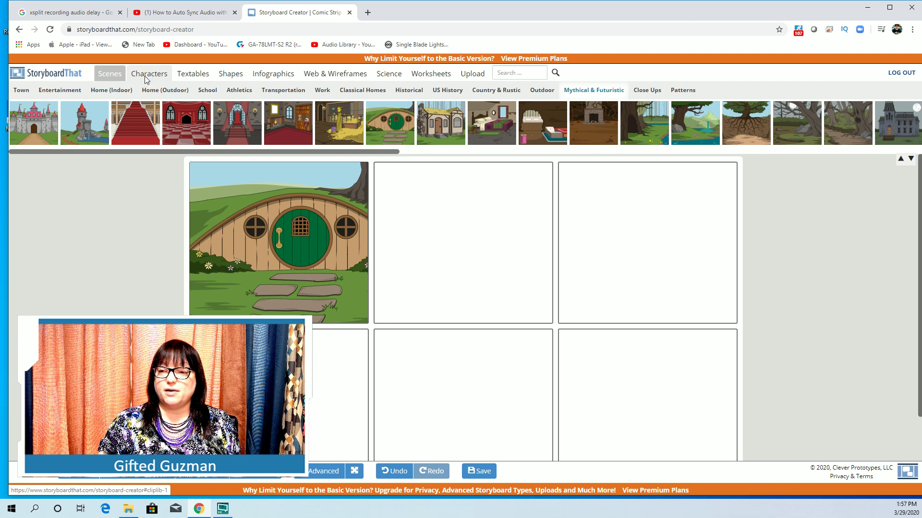
Open the Characters library on the Monsters & Myths set, after glancing at Mythology.
left_click(146, 79)
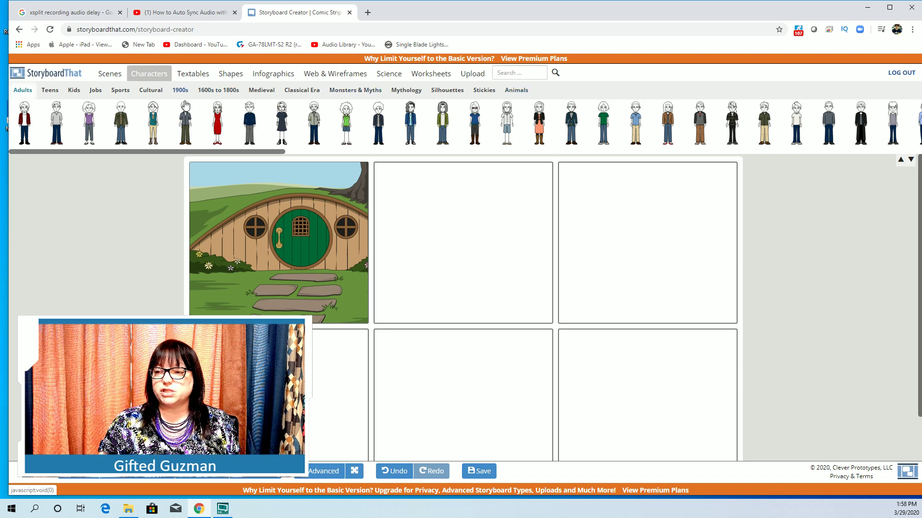
left_click(353, 96)
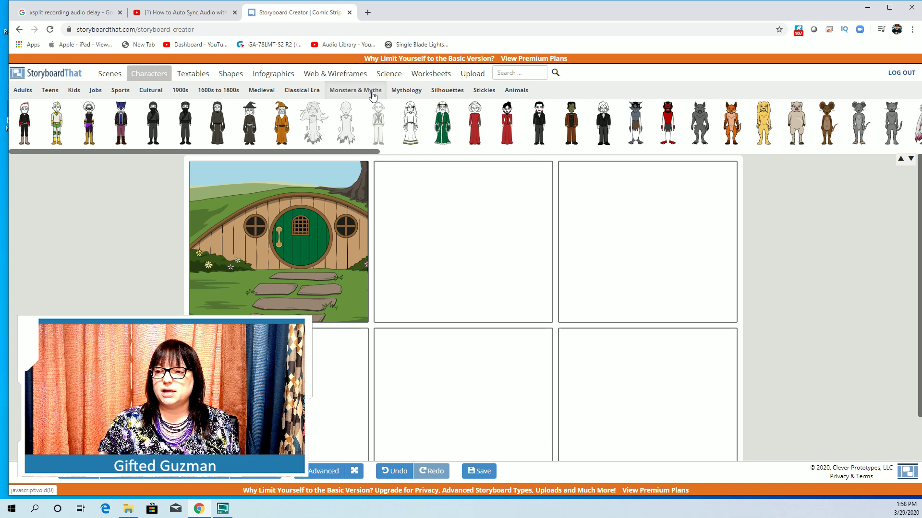
left_click(397, 94)
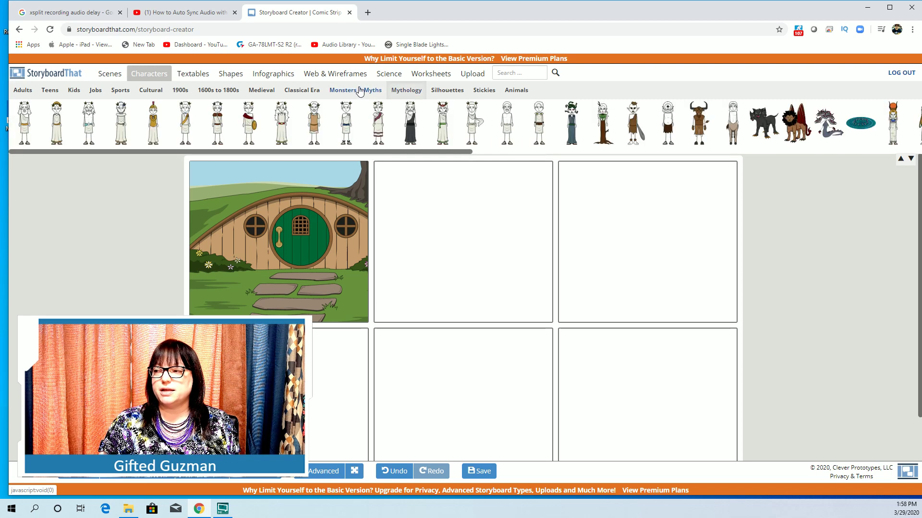
left_click(345, 91)
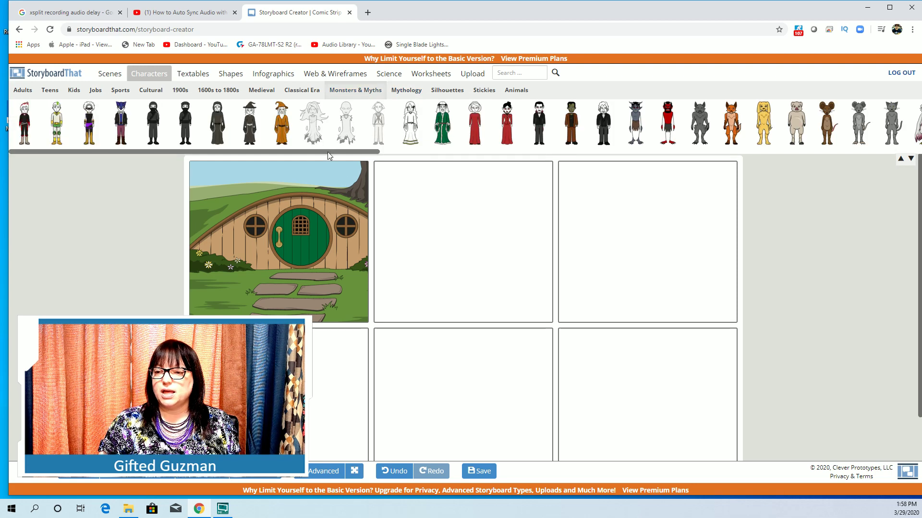
left_click_drag(327, 151, 539, 155)
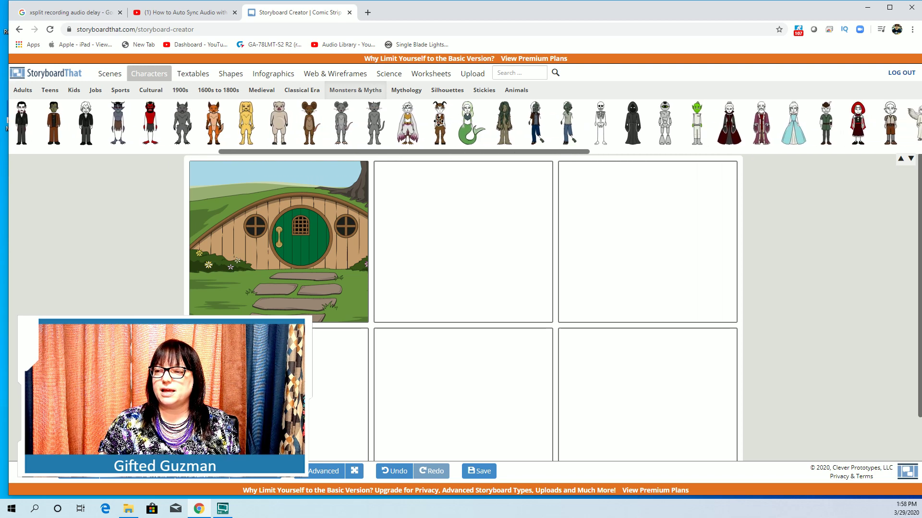
Add the horned faun to panel 1, shrink it slightly and place it left of the door.
left_click_drag(439, 121, 271, 254)
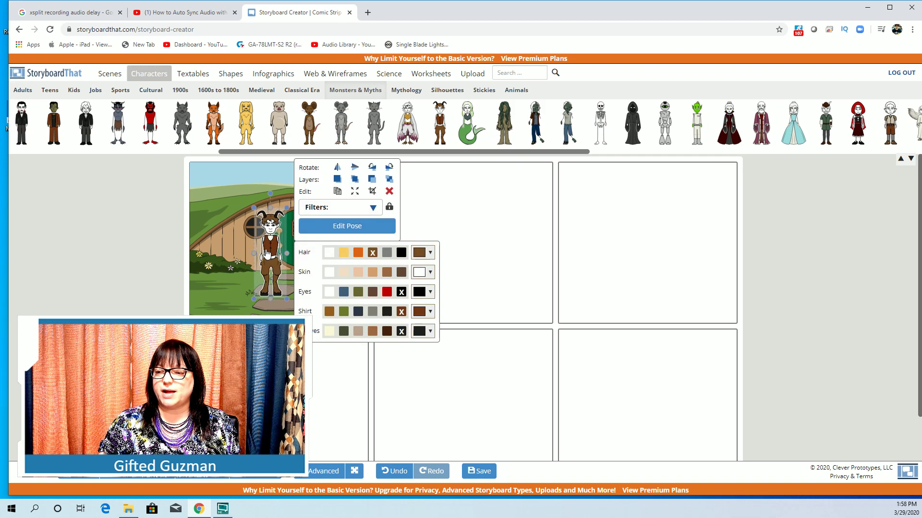
left_click(220, 232)
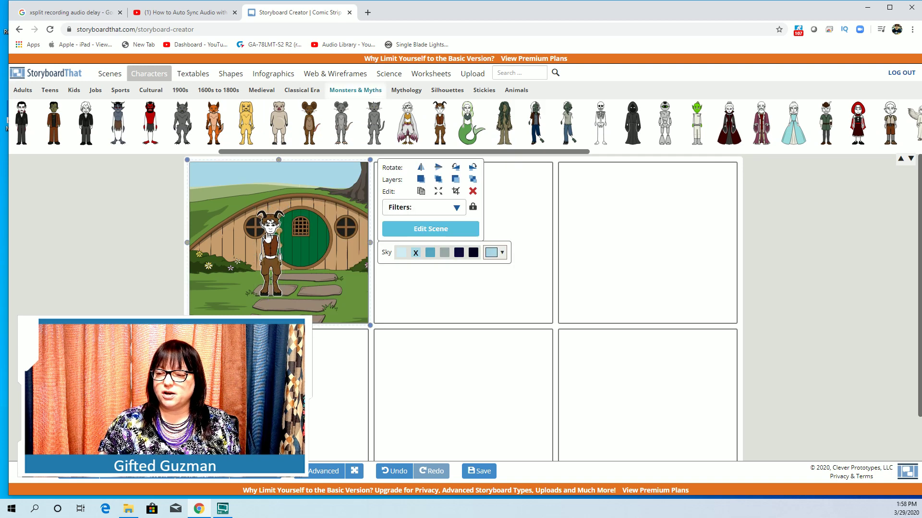
left_click_drag(268, 235, 251, 252)
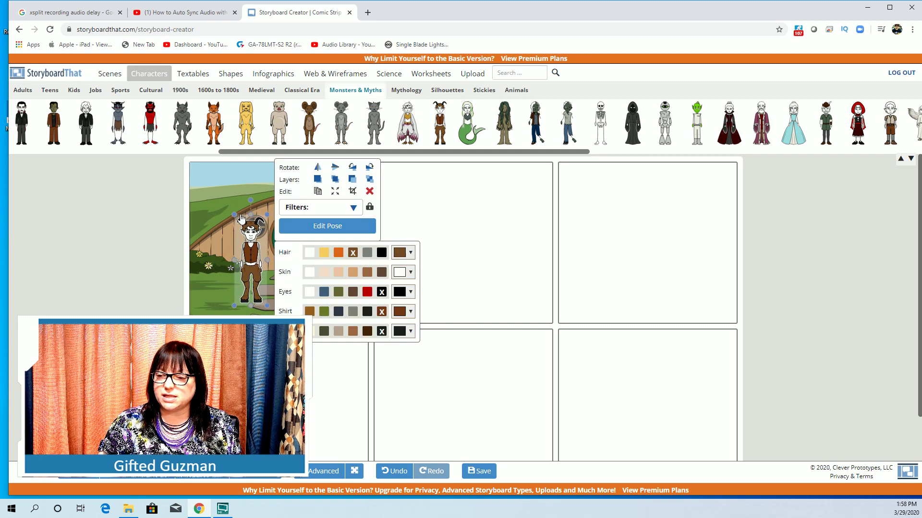
left_click_drag(234, 213, 255, 263)
left_click(224, 267)
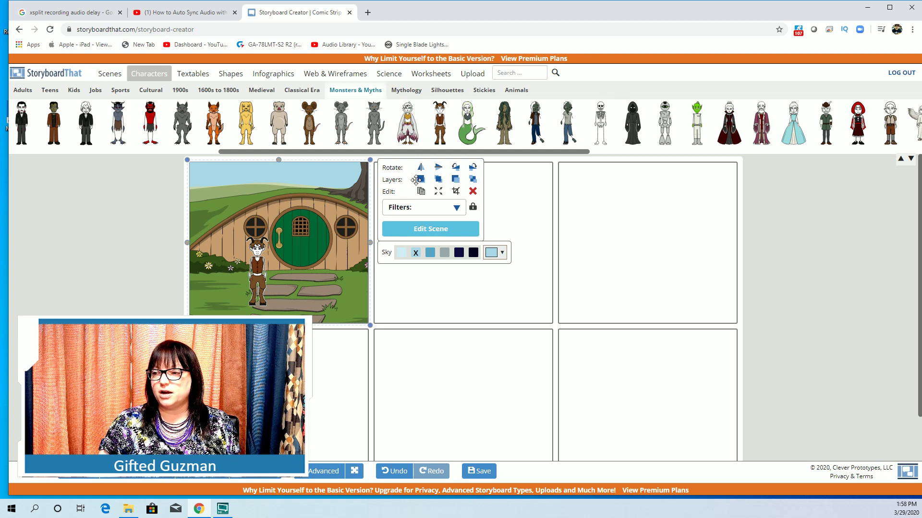
Add the swamp creature, shrink it and place it right of the door.
left_click_drag(504, 130, 314, 271)
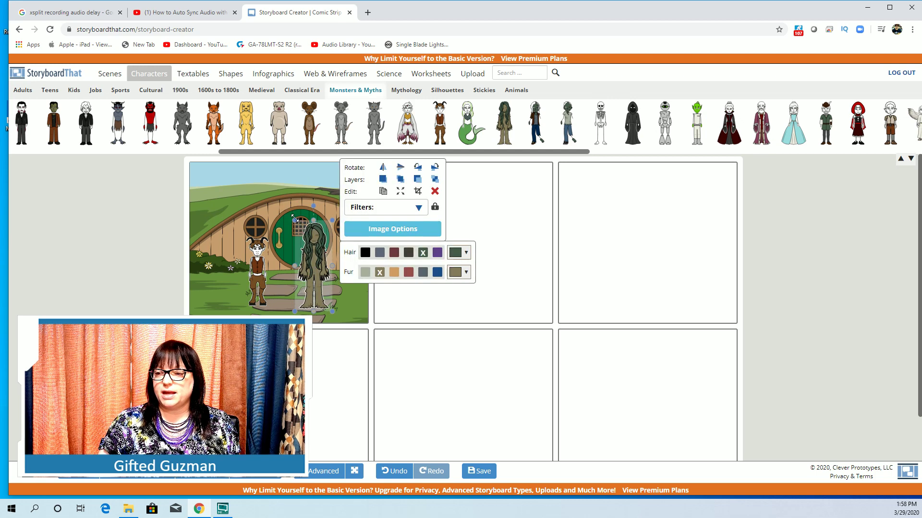
left_click_drag(295, 219, 301, 222)
left_click_drag(314, 254, 338, 240)
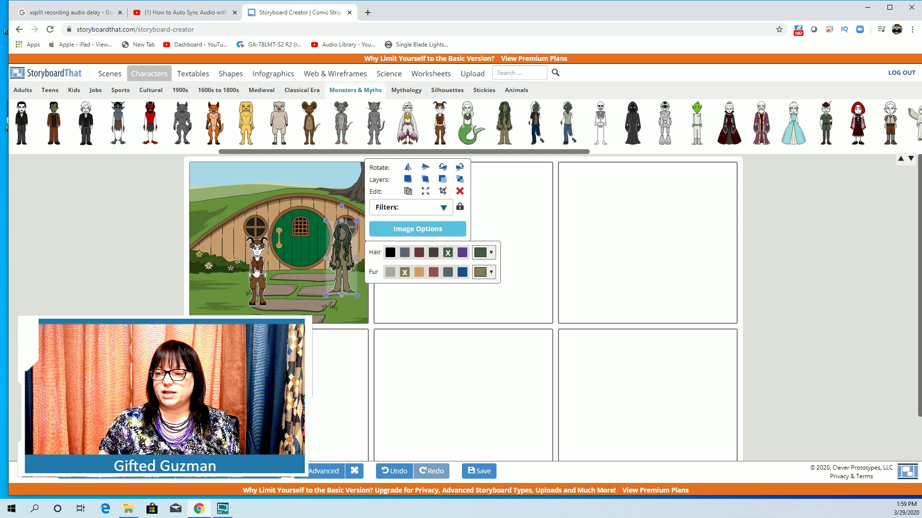
left_click(235, 271)
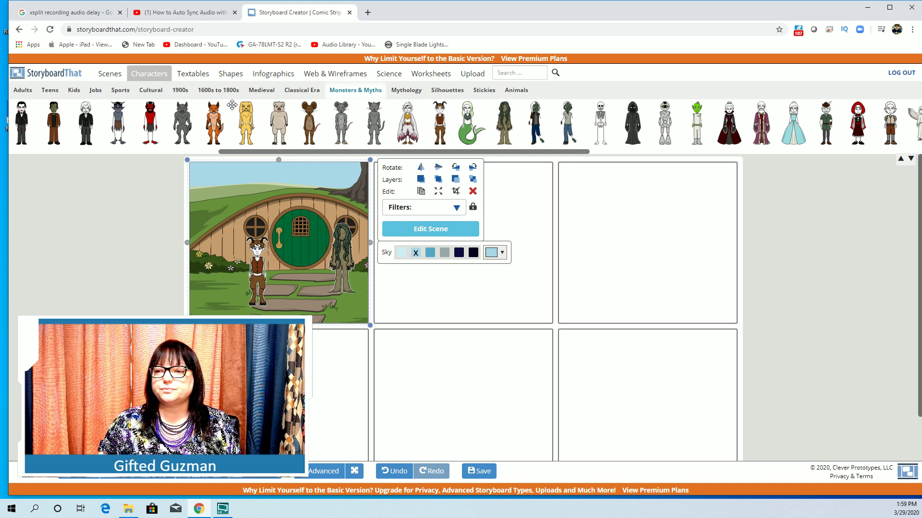
Browse the Textables Action, Shapes and Decorative sets, then return to Speech bubbles.
left_click(193, 74)
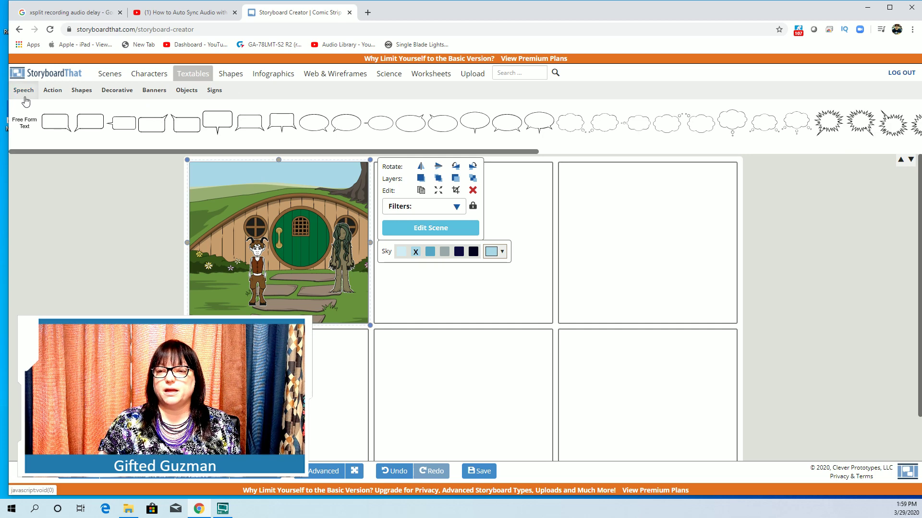
left_click(53, 91)
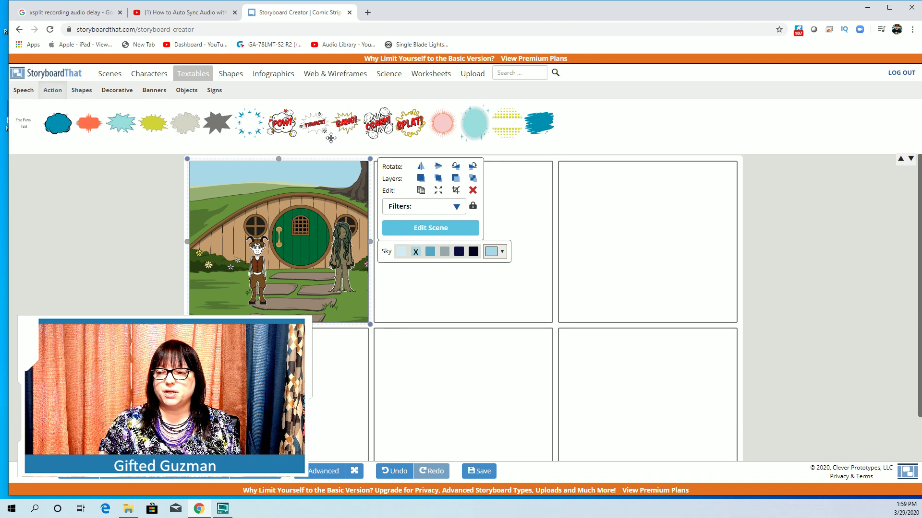
left_click(81, 91)
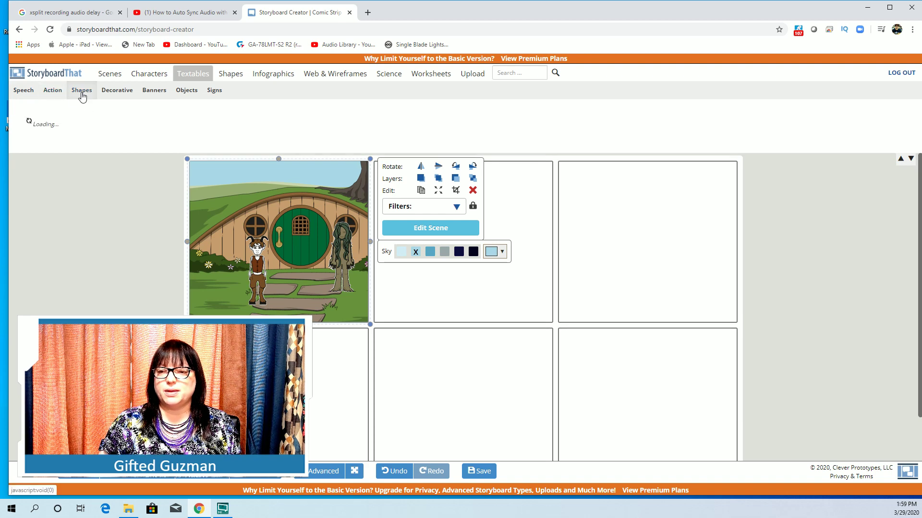
left_click(125, 94)
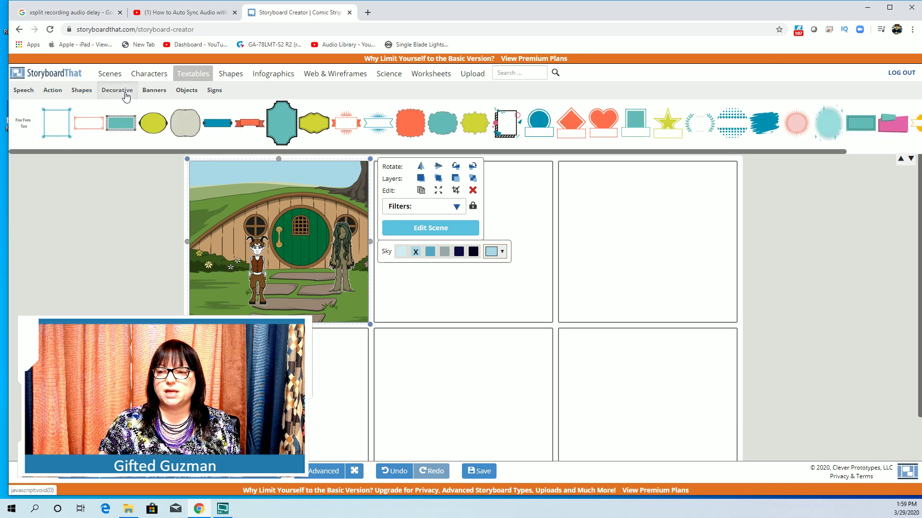
left_click(24, 93)
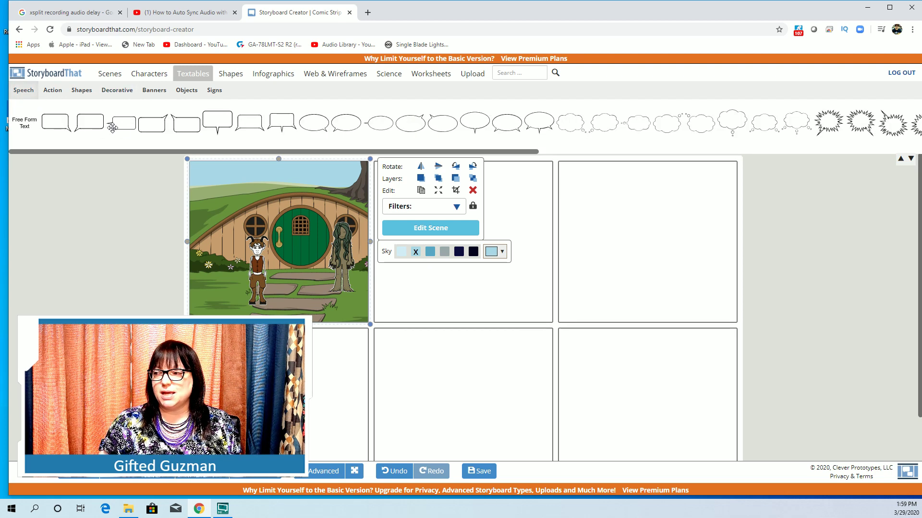
left_click_drag(265, 152, 207, 148)
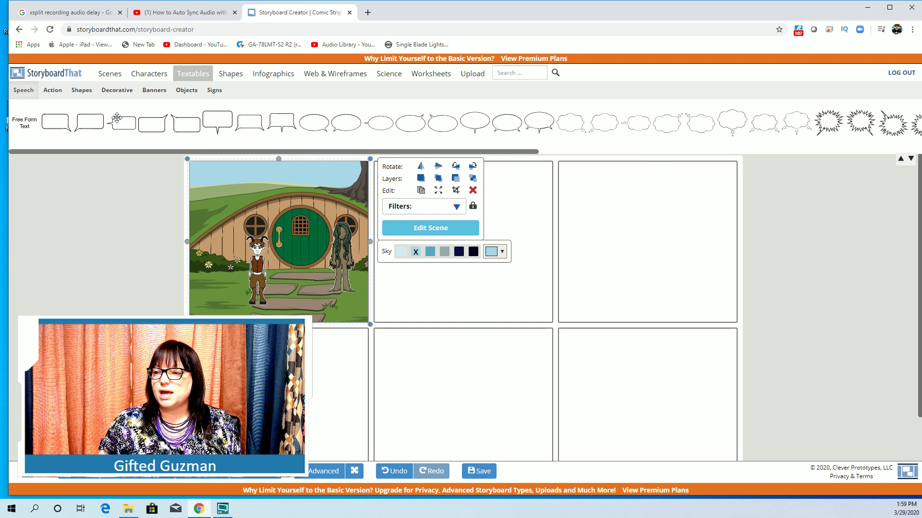
Add an oval speech bubble reading 'Hi, my name is scruffy' and fit it to the text.
left_click_drag(319, 126, 224, 237)
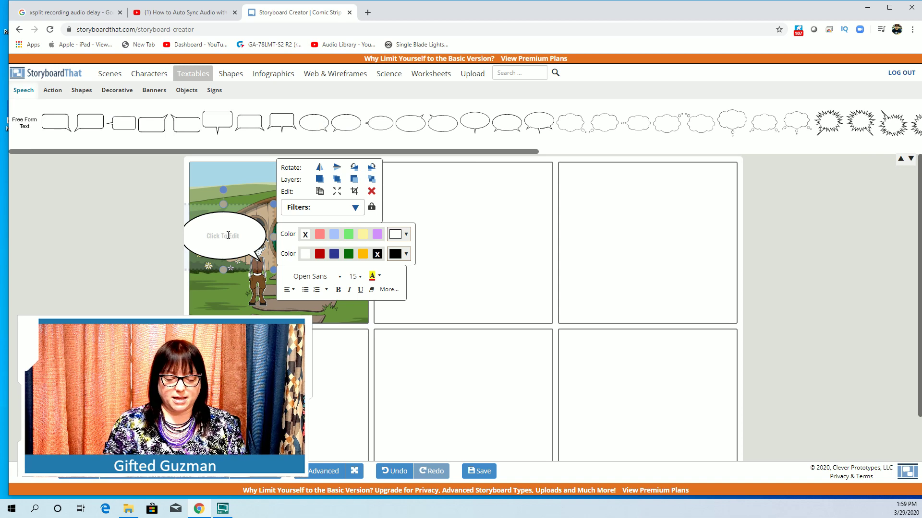
left_click(228, 235)
type("Hi")
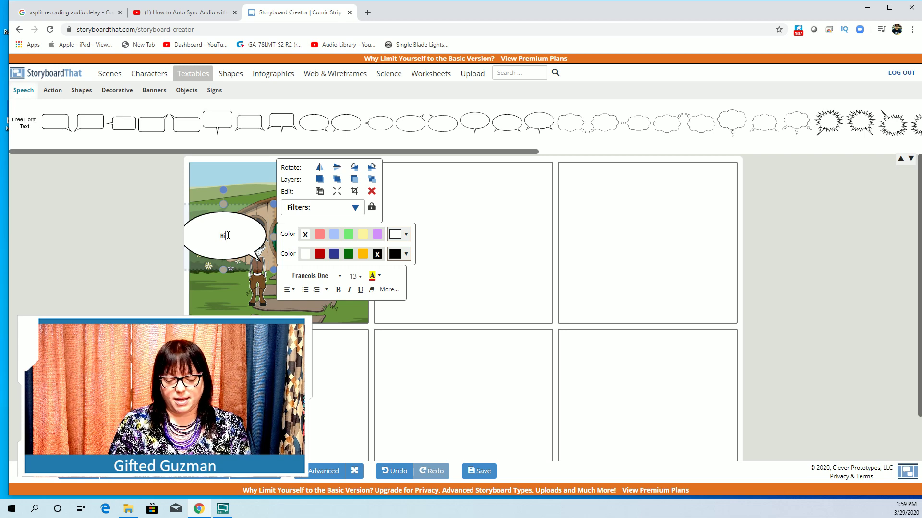
type(", my name is")
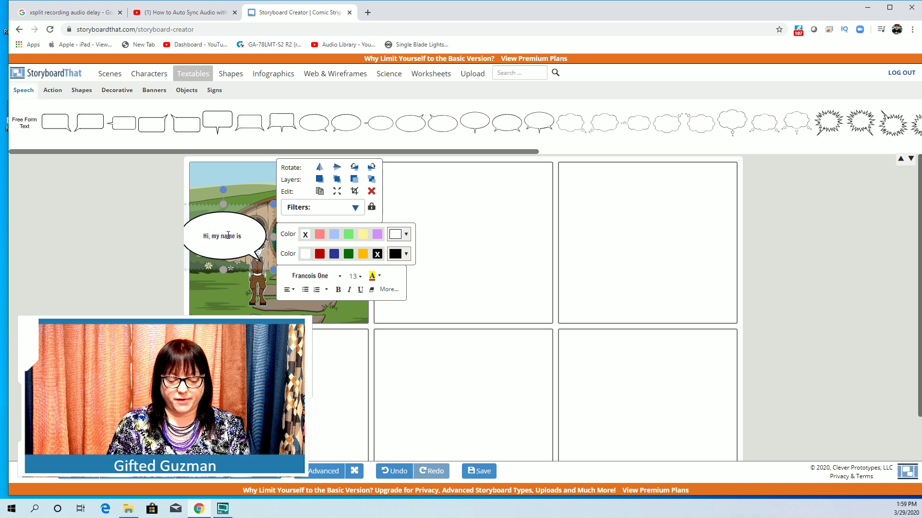
type(" scruff")
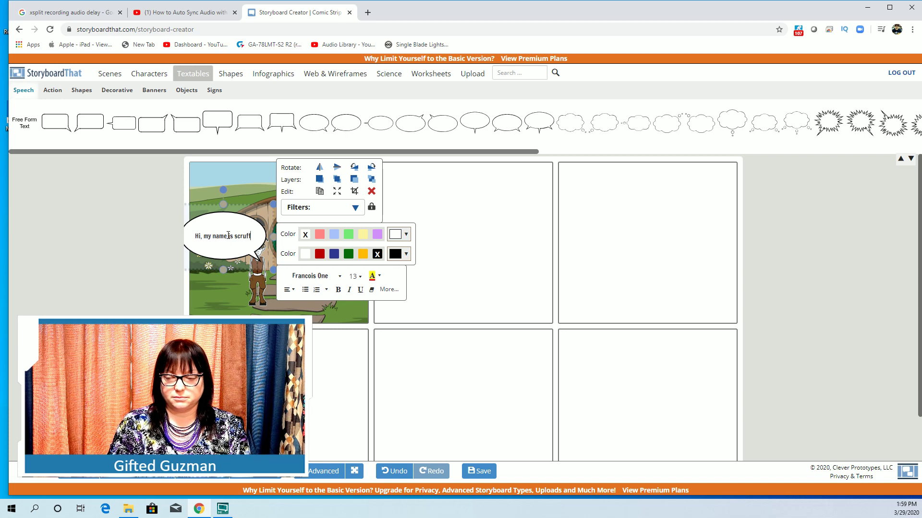
type("y")
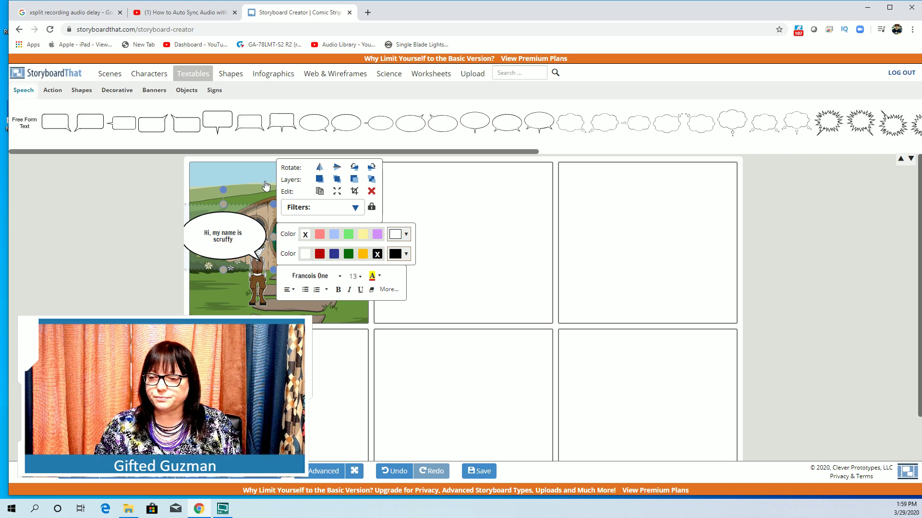
left_click_drag(271, 203, 235, 225)
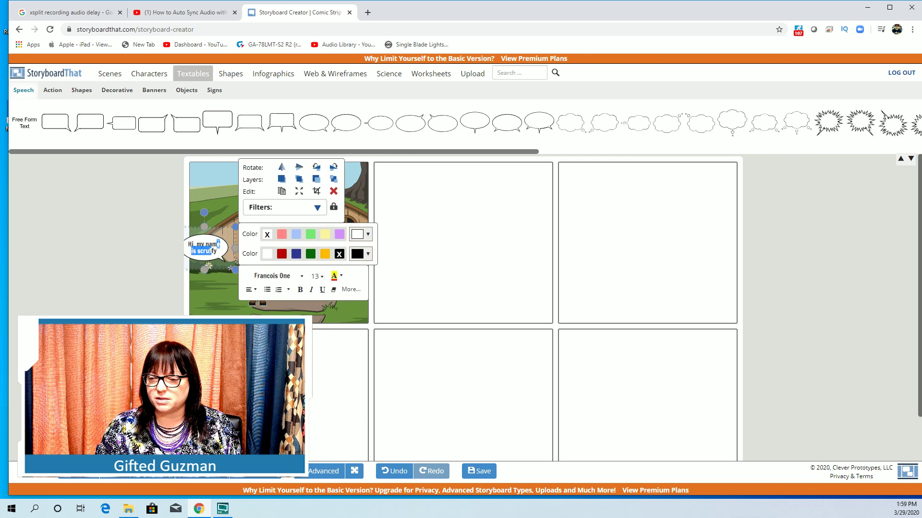
left_click(218, 214)
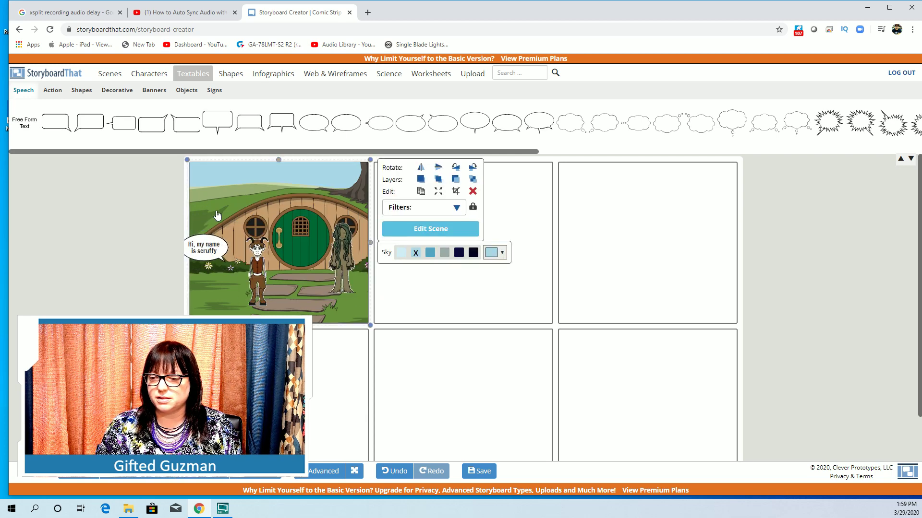
Move the speech bubble up and right beside the faun's head, then deselect it.
left_click(210, 256)
left_click_drag(217, 234, 236, 217)
left_click(226, 299)
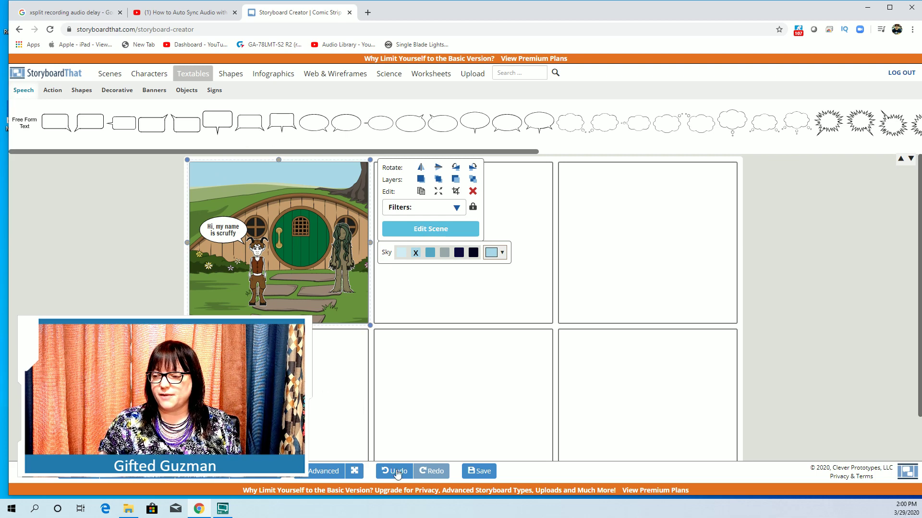
Save the storyboard with title 'Practice' and description 'I am using this to practice'.
left_click(482, 472)
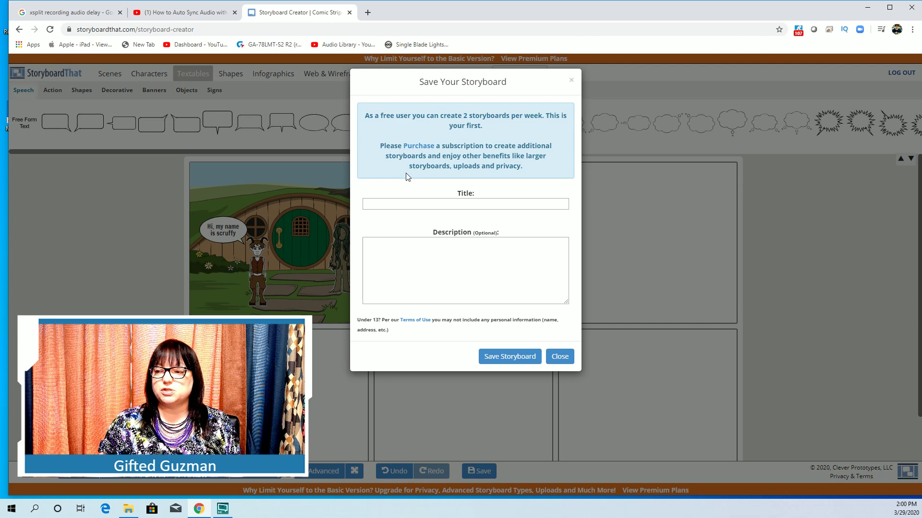
left_click(449, 204)
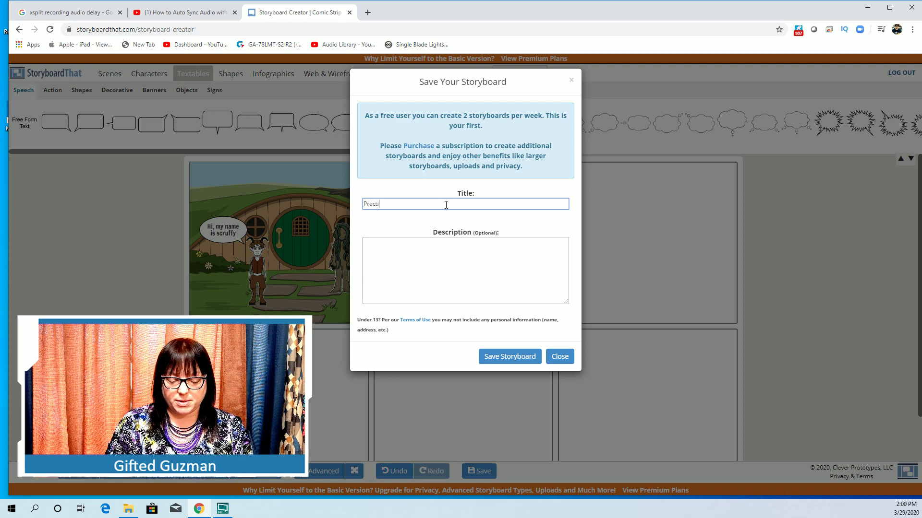
left_click(420, 247)
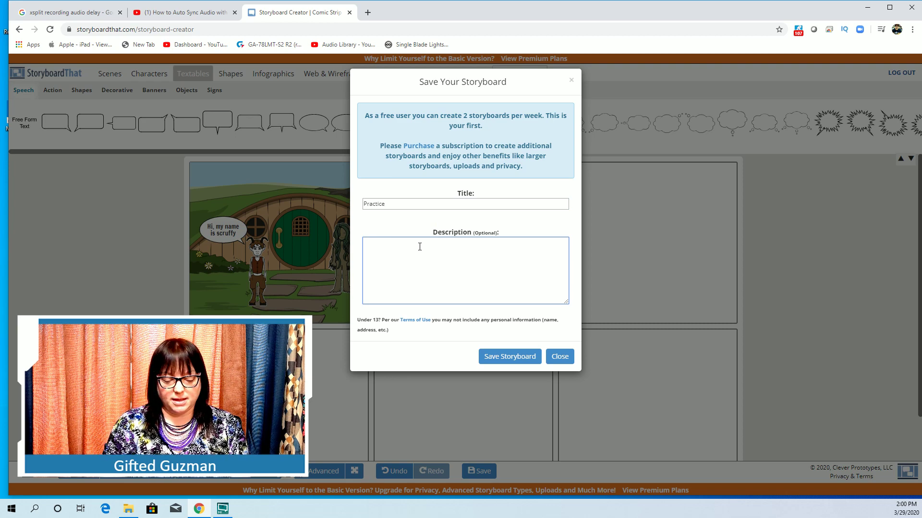
type("I am using this to ")
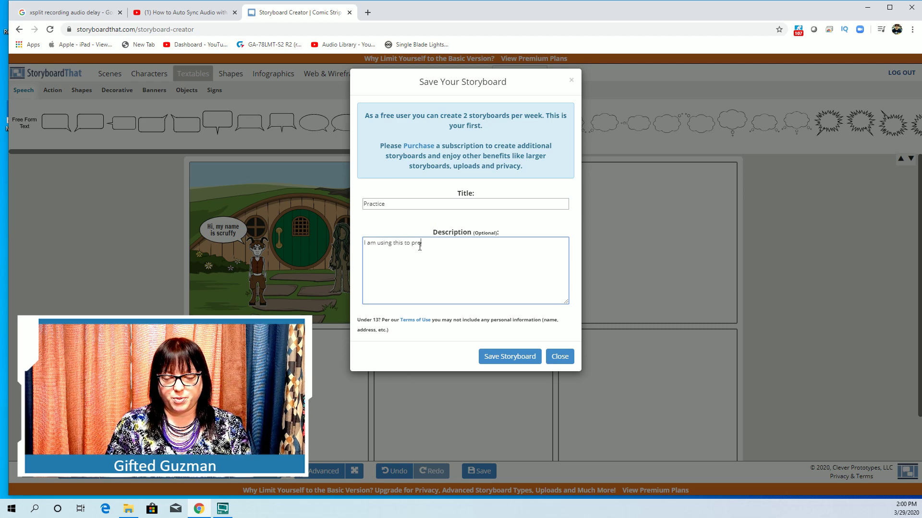
type("practice")
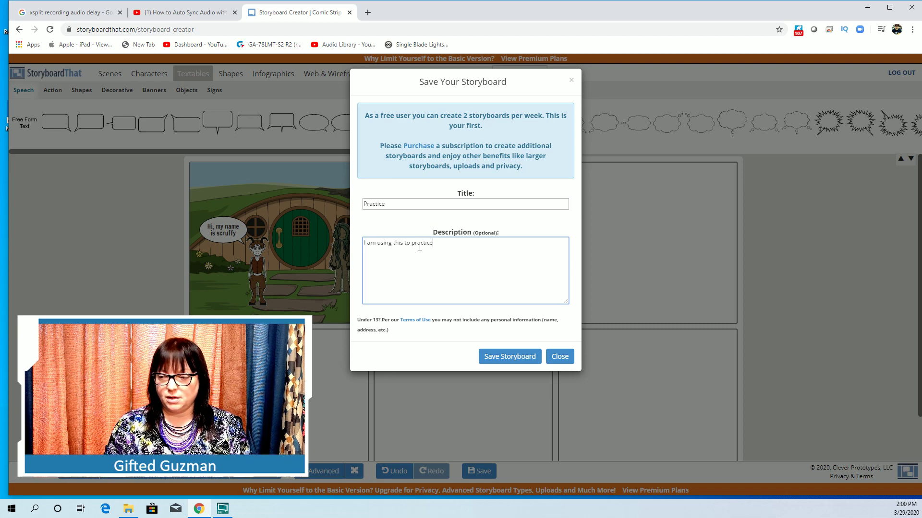
left_click(495, 359)
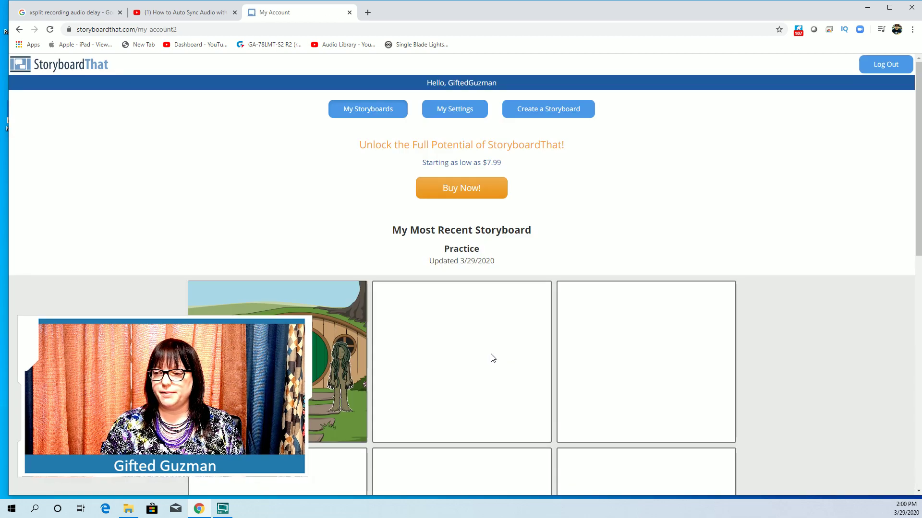
On My Account, reopen the Practice storyboard in the editor via its Edit button.
scroll(468, 325, "down", 5)
scroll(468, 325, "up", 5)
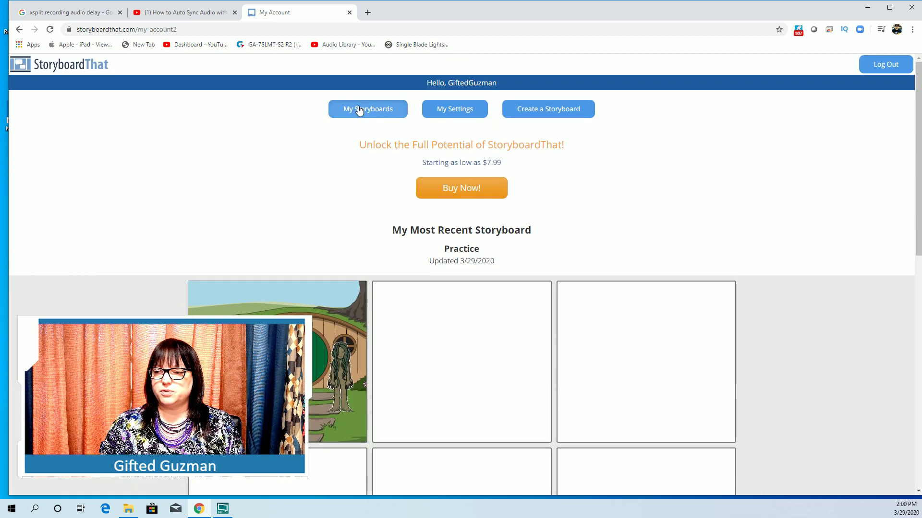
scroll(402, 295, "down", 1)
scroll(402, 295, "down", 5)
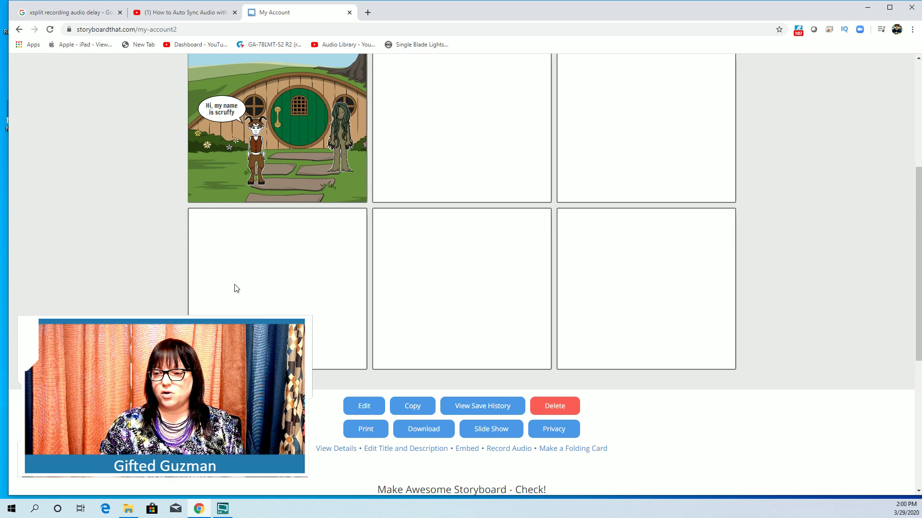
left_click(375, 408)
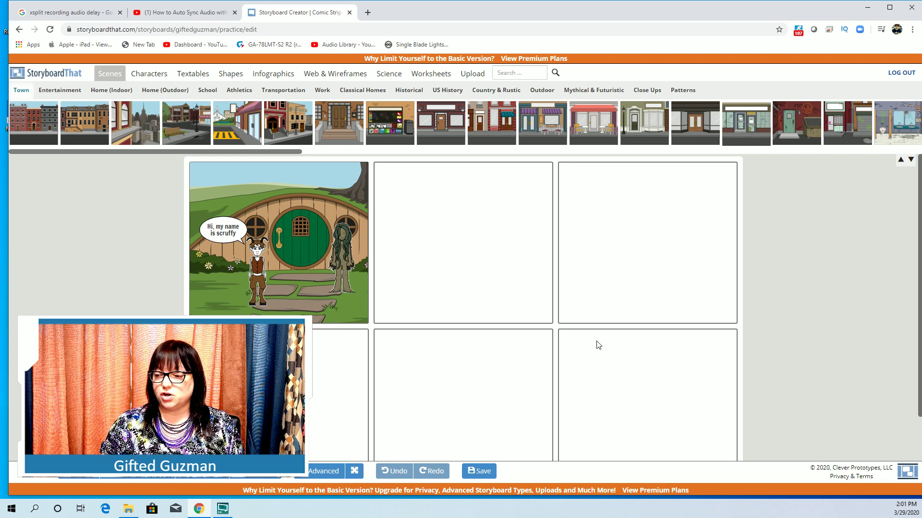
Save the Practice storyboard with Save & Continue, then save again with Save & Exit.
scroll(543, 333, "down", 1)
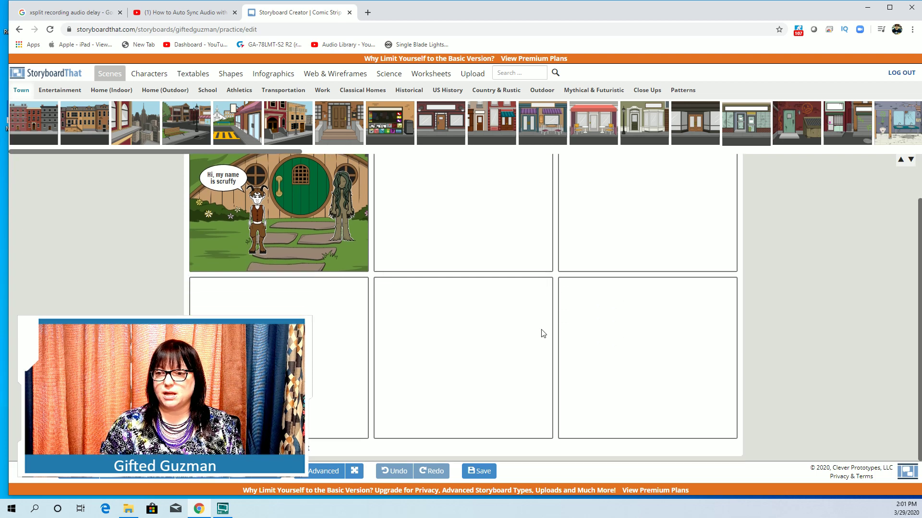
scroll(536, 333, "up", 1)
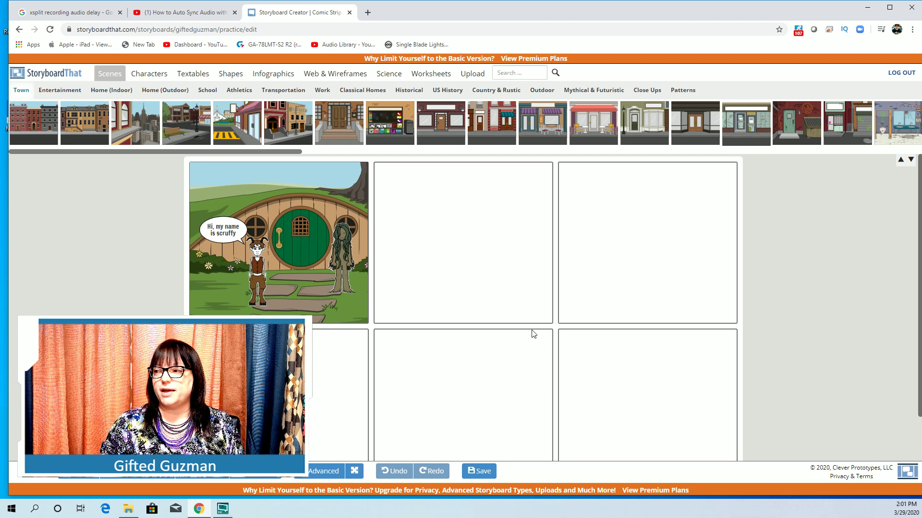
scroll(515, 325, "down", 2)
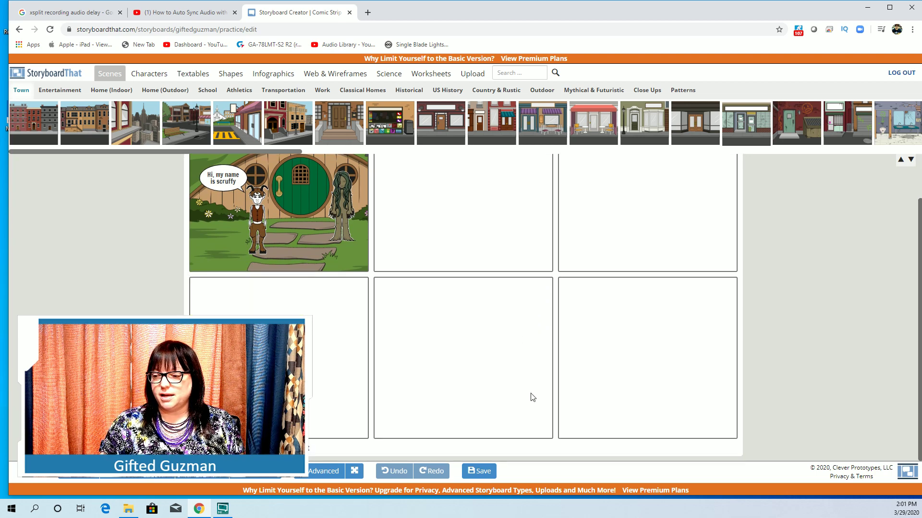
left_click(473, 469)
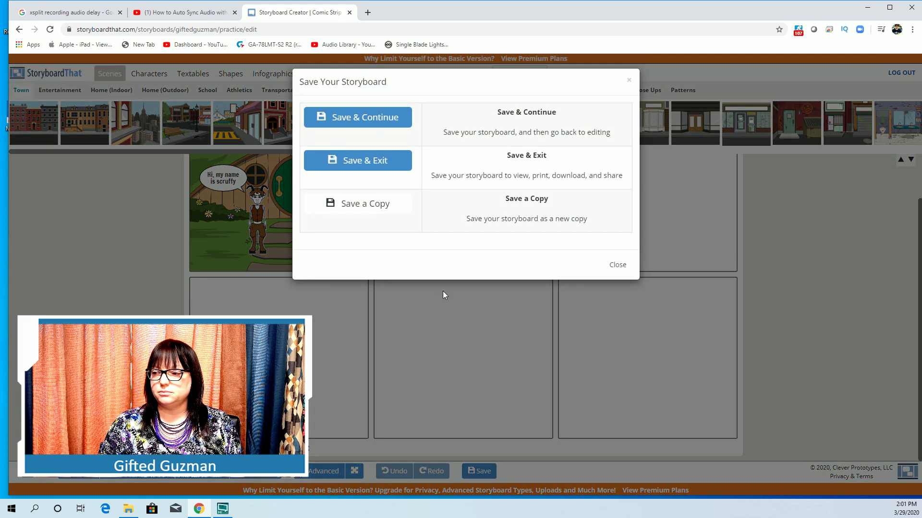
left_click(351, 120)
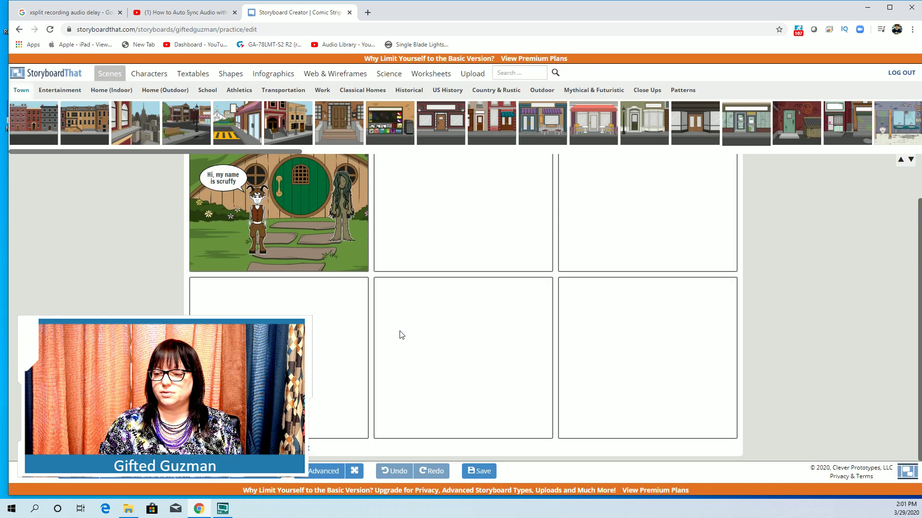
left_click(475, 466)
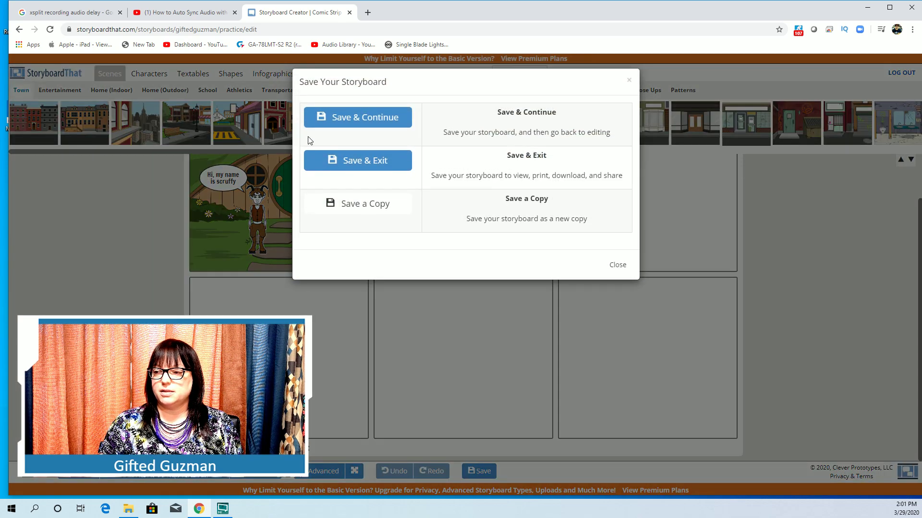
left_click(348, 163)
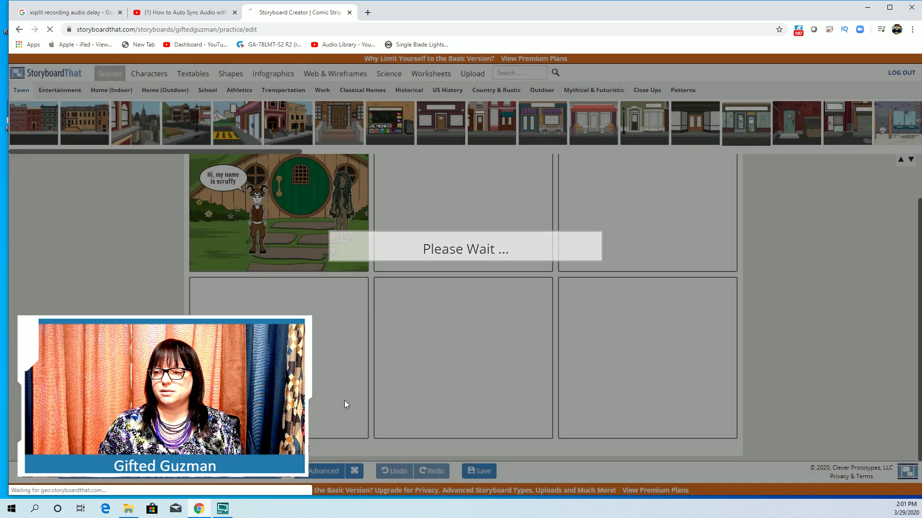
Open Practice's Download Options and browse the Image Pack, High-Res Image, PDF, PowerPoint and GIF exports.
scroll(345, 324, "down", 6)
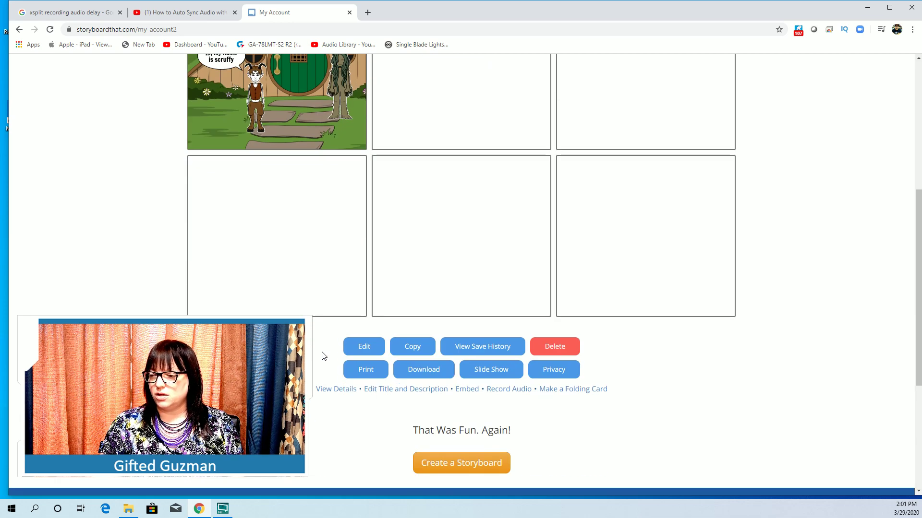
left_click(417, 373)
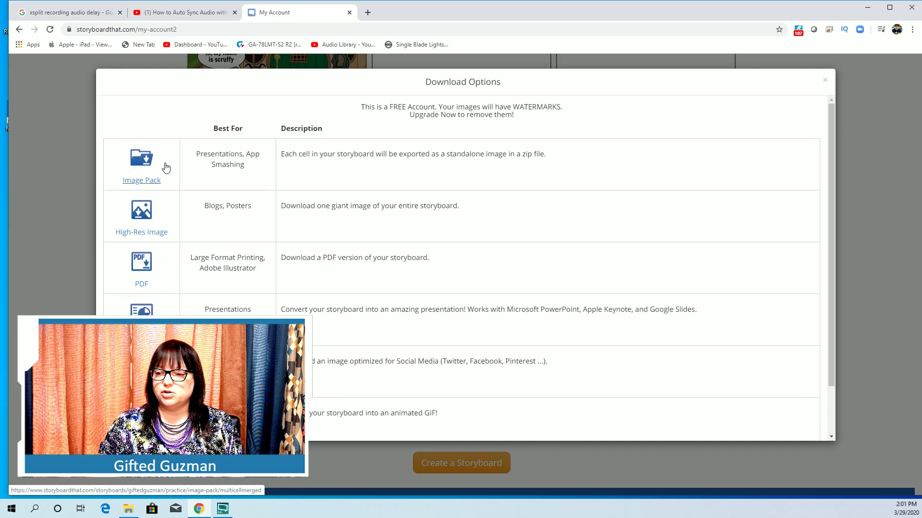
scroll(165, 170, "down", 1)
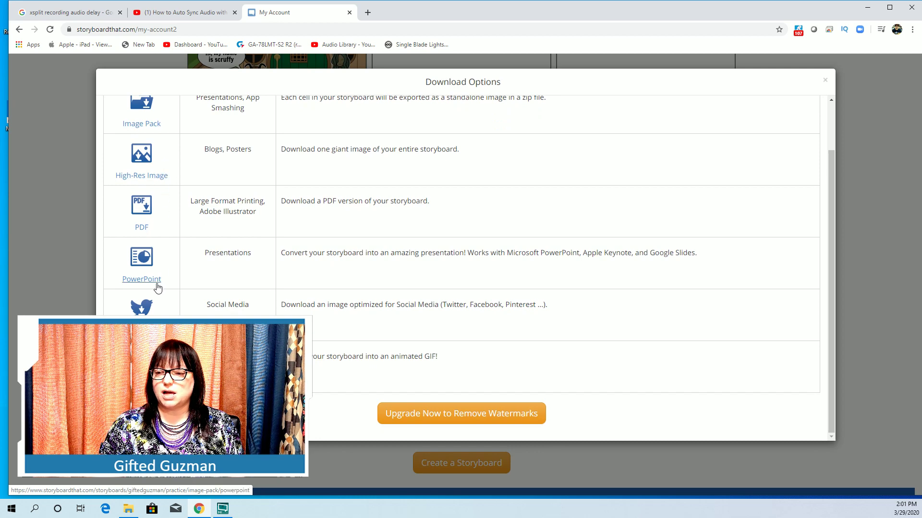
scroll(157, 288, "up", 1)
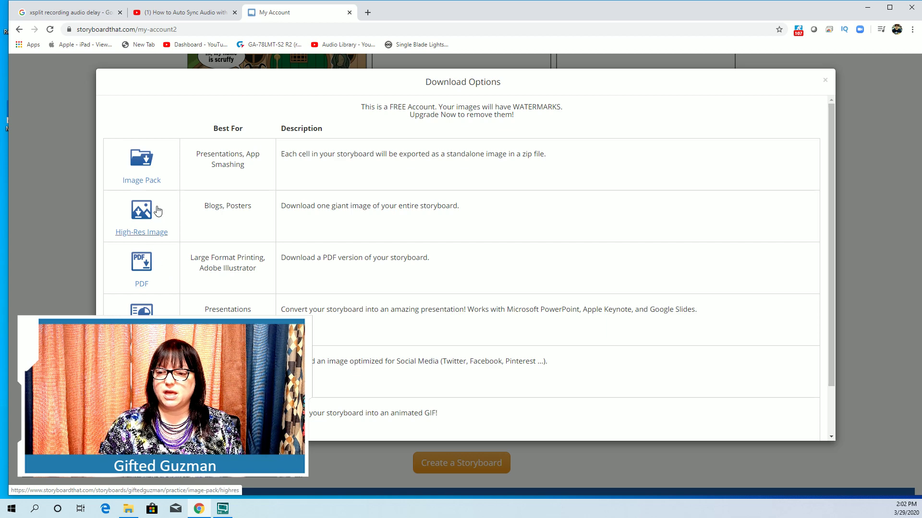
scroll(141, 356, "down", 2)
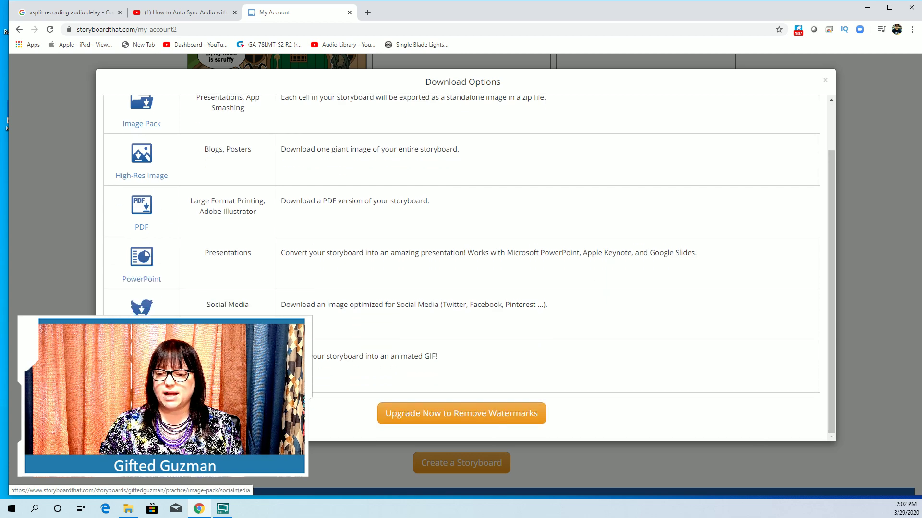
scroll(141, 355, "up", 2)
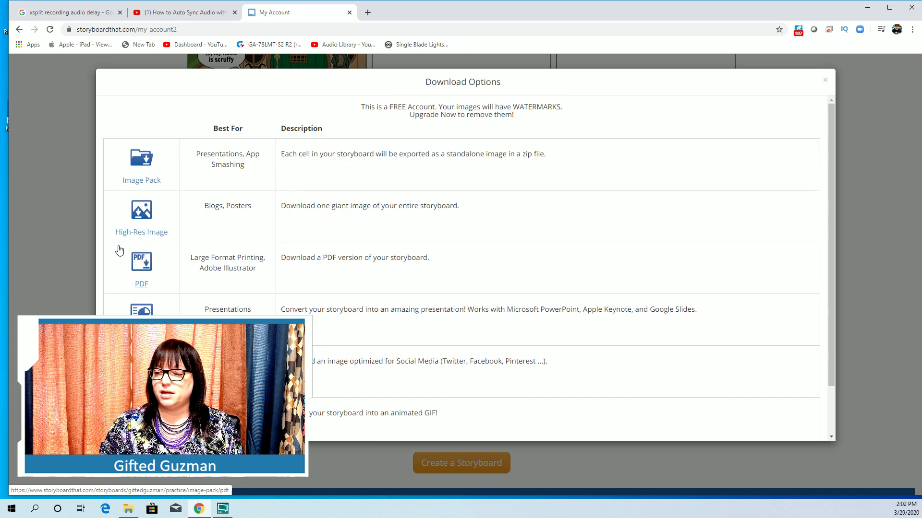
Close Download Options and return to Practice as the most recent storyboard.
left_click(825, 80)
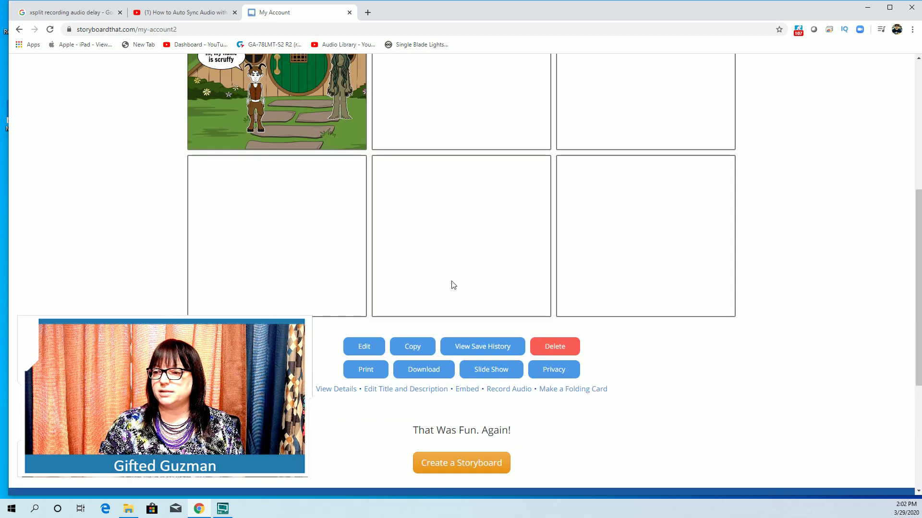
scroll(445, 286, "up", 4)
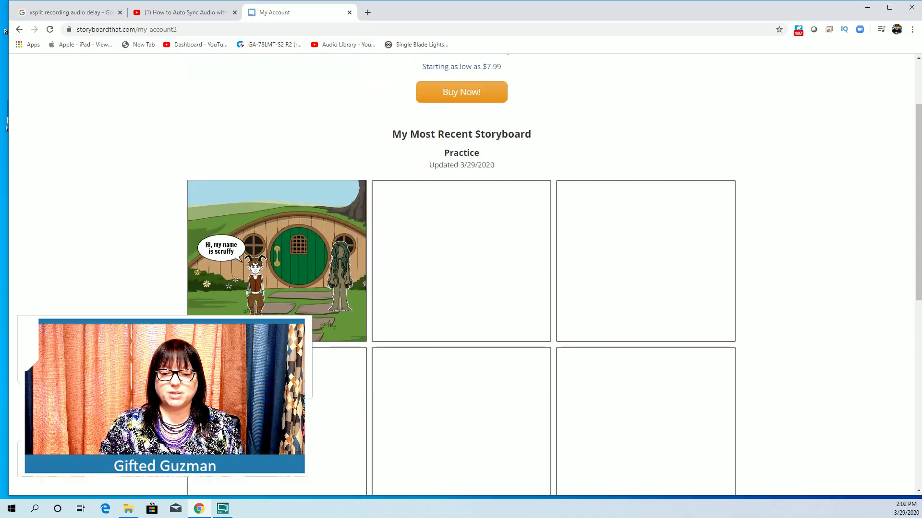